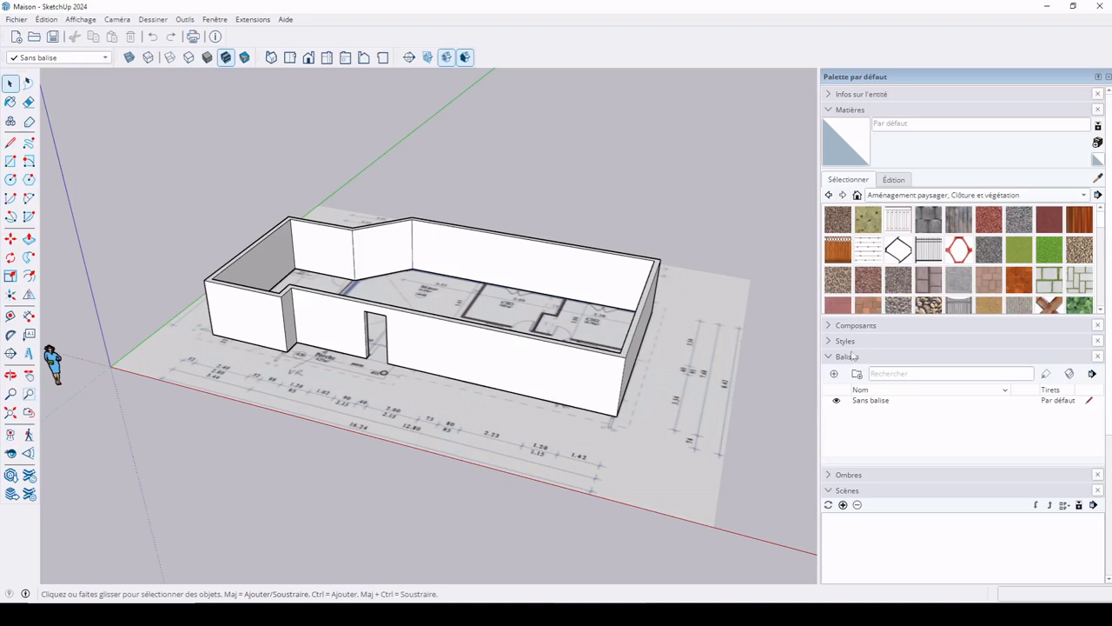
# Check that the Balises palette is enabled in the default tray
pyautogui.click(853, 358)
pyautogui.click(841, 357)
pyautogui.click(215, 19)
pyautogui.moveTo(261, 33)
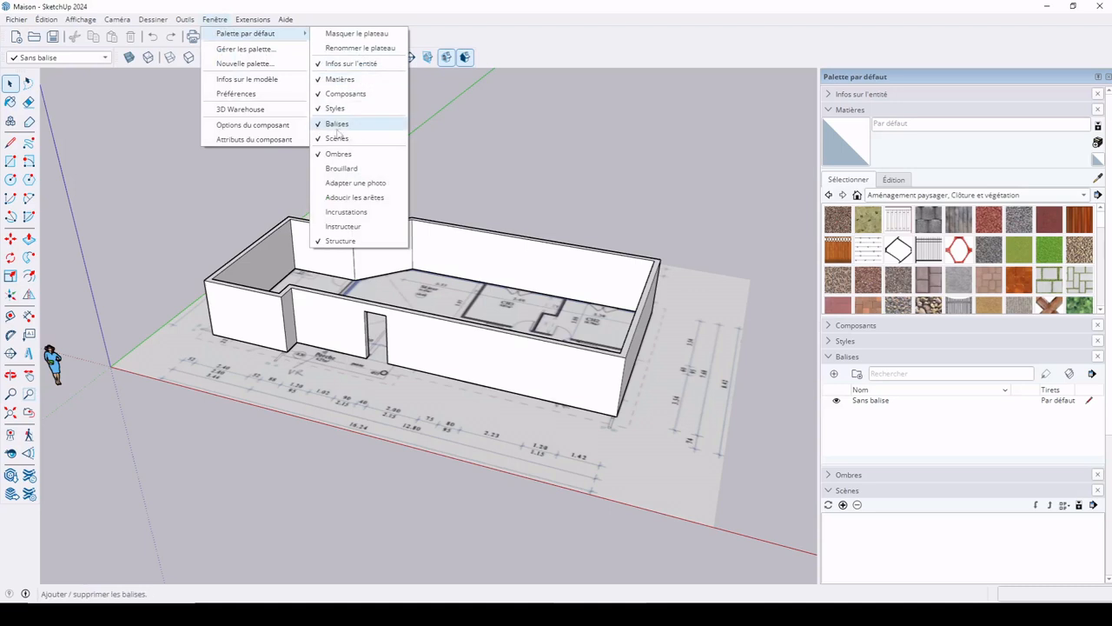
pyautogui.click(897, 456)
# Create three new tags named RDC, Toit and Plan
pyautogui.click(577, 389)
pyautogui.click(616, 441)
pyautogui.click(579, 393)
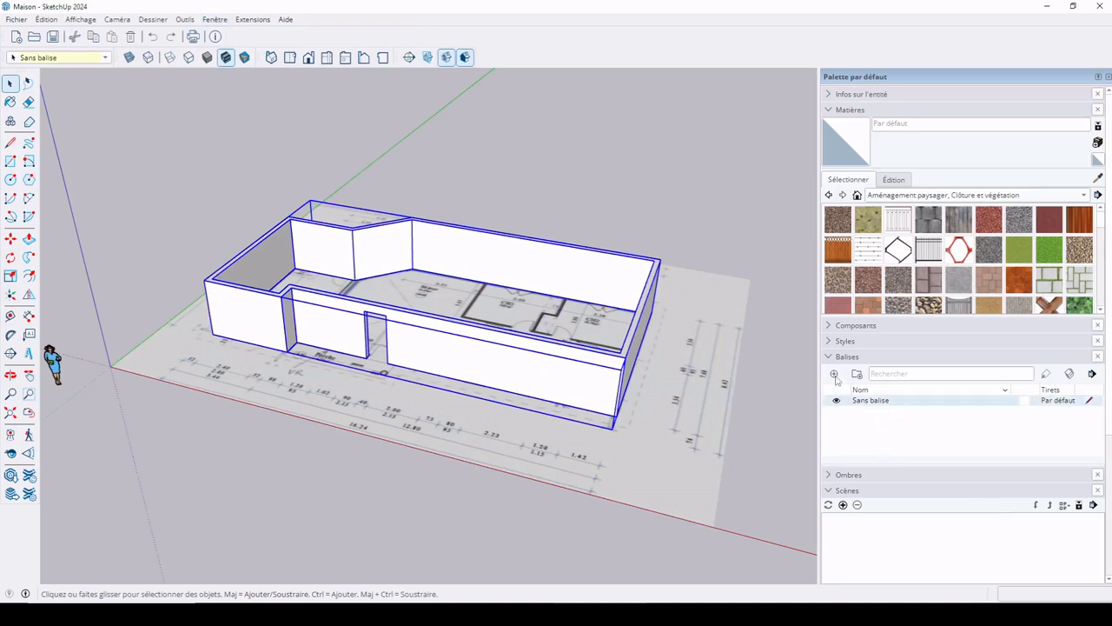
pyautogui.click(835, 374)
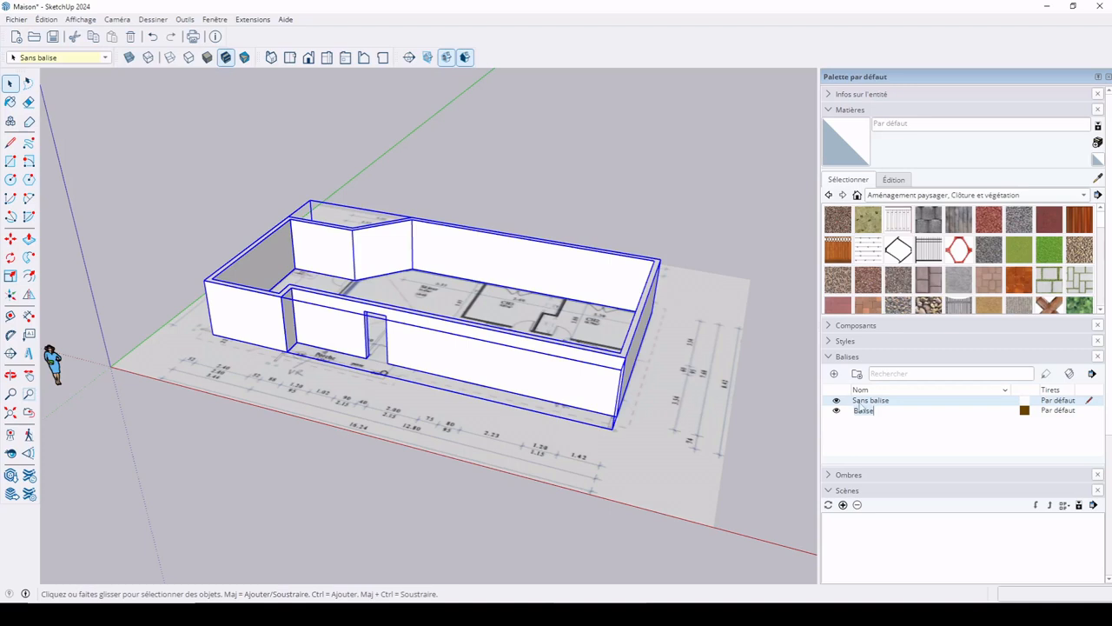
pyautogui.write('RDC')
pyautogui.click(834, 375)
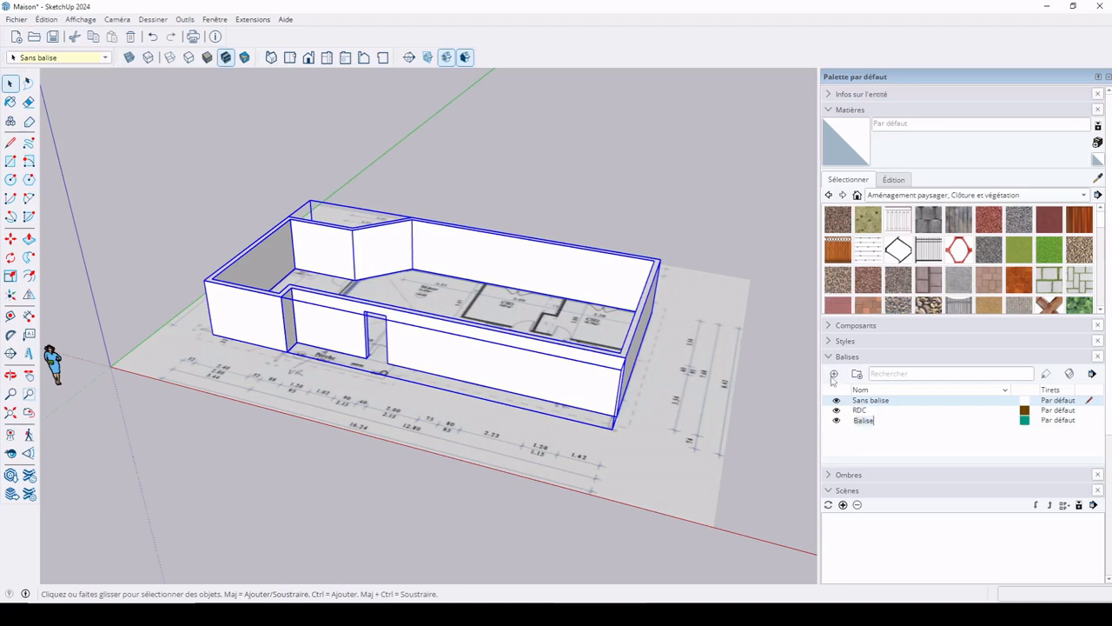
pyautogui.write('TOI')
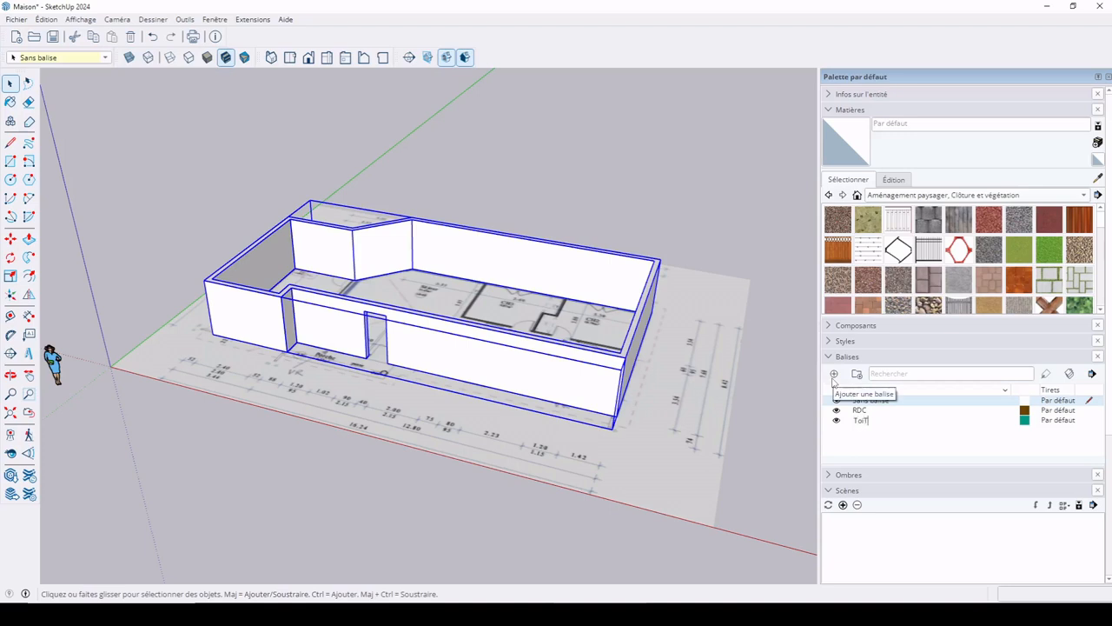
pyautogui.press('Return')
pyautogui.click(833, 375)
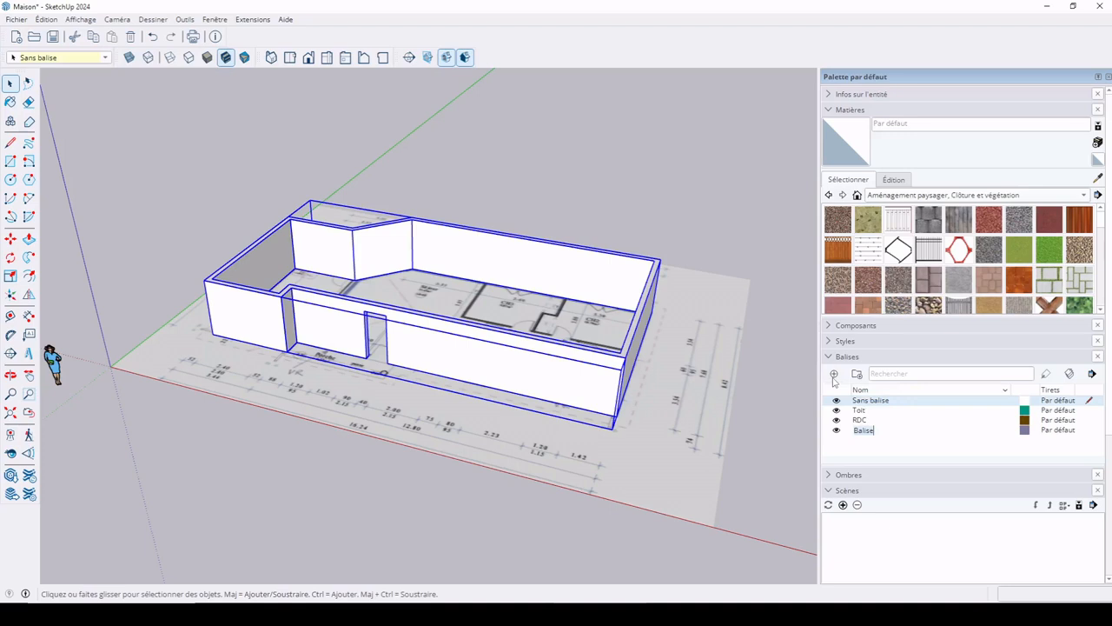
pyautogui.write('Plan')
# Select the floor plan image under the walls and look through the tags available for it
pyautogui.click(862, 420)
pyautogui.click(404, 417)
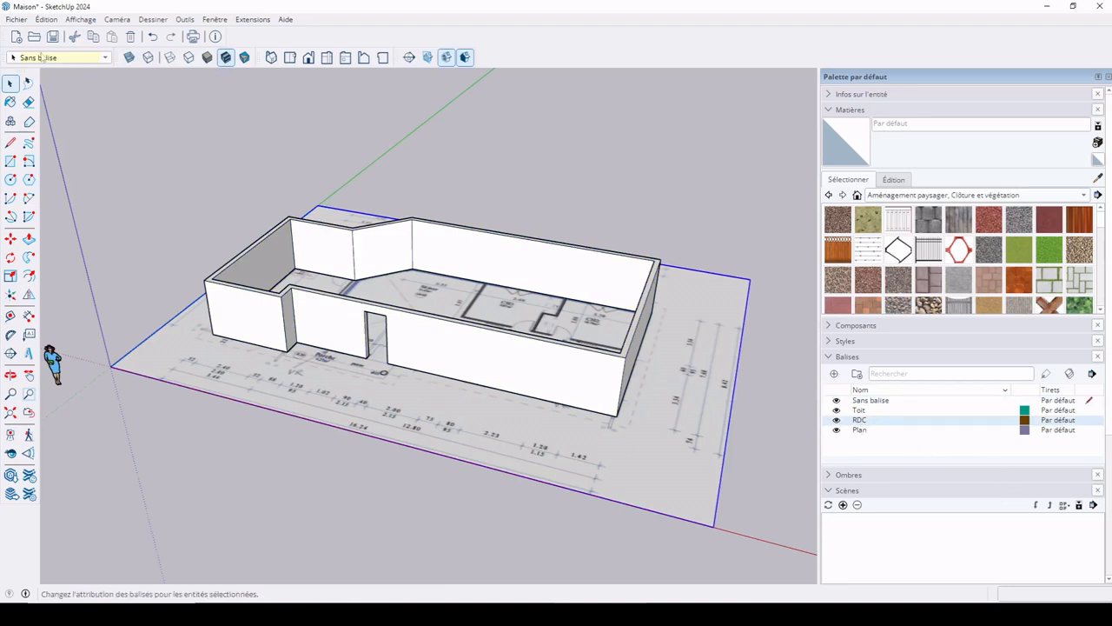
pyautogui.click(105, 59)
pyautogui.click(105, 58)
pyautogui.click(105, 58)
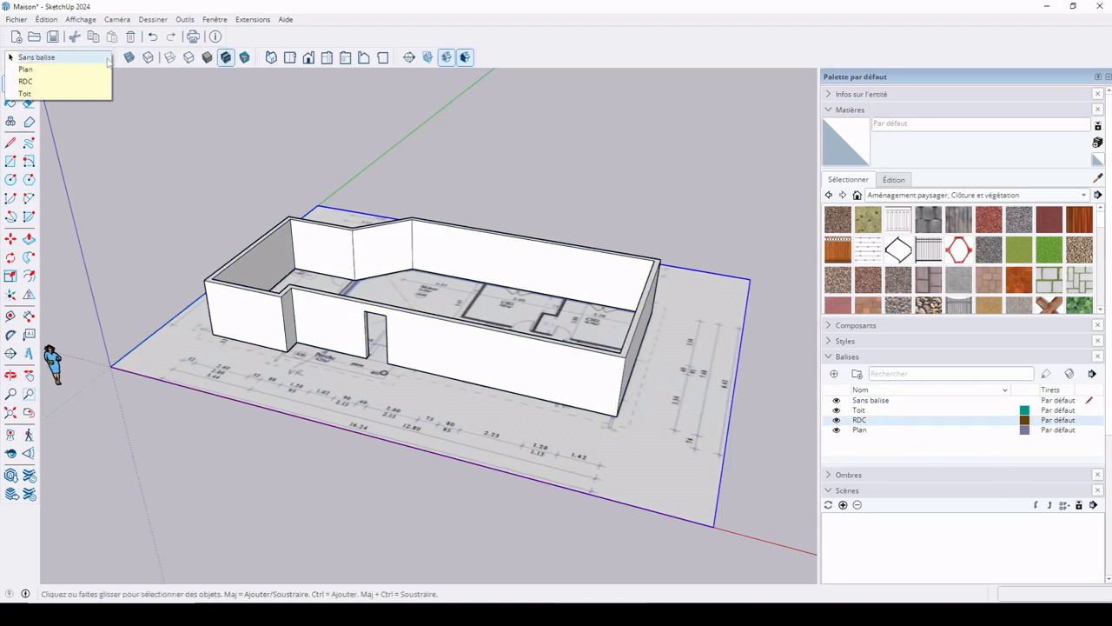
pyautogui.click(10, 57)
# Check that the Balises toolbar is enabled in the toolbar settings
pyautogui.click(80, 19)
pyautogui.click(90, 33)
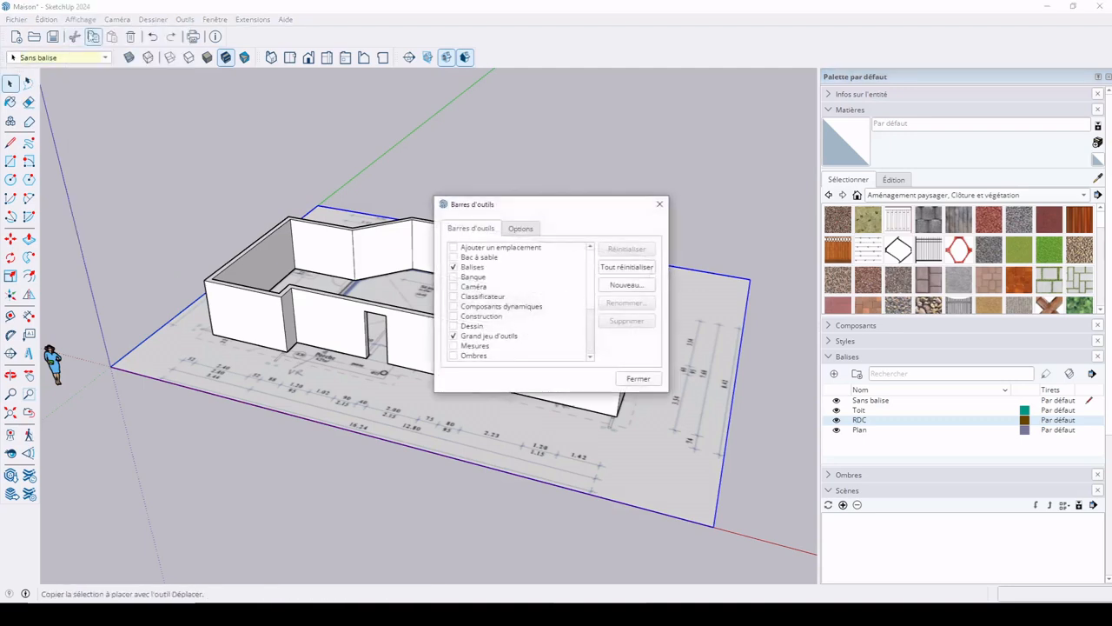
pyautogui.click(473, 267)
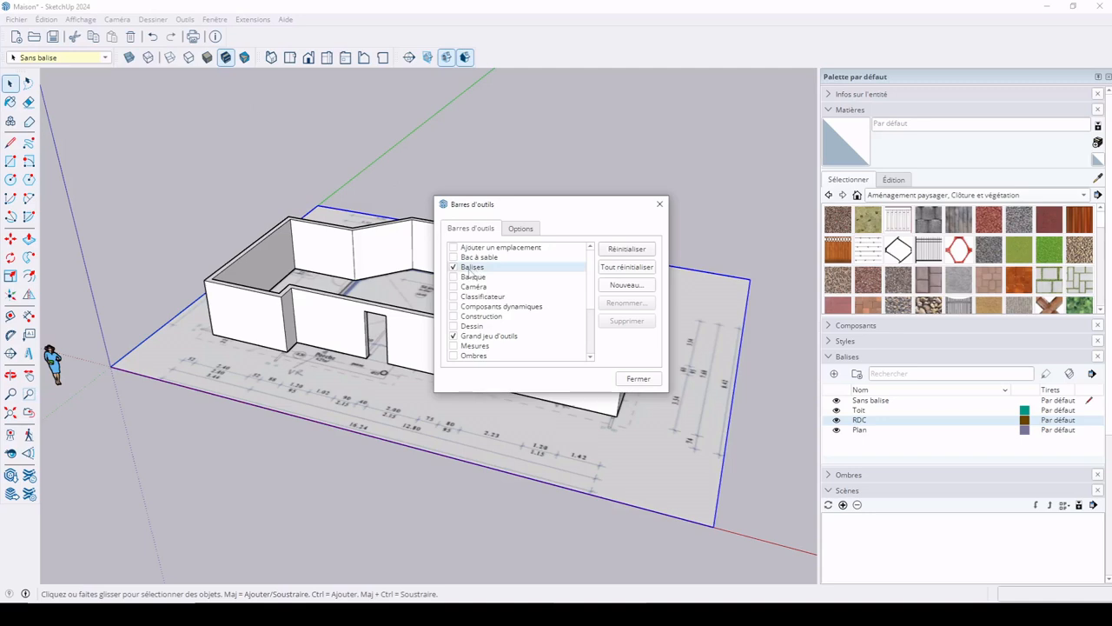
pyautogui.click(639, 379)
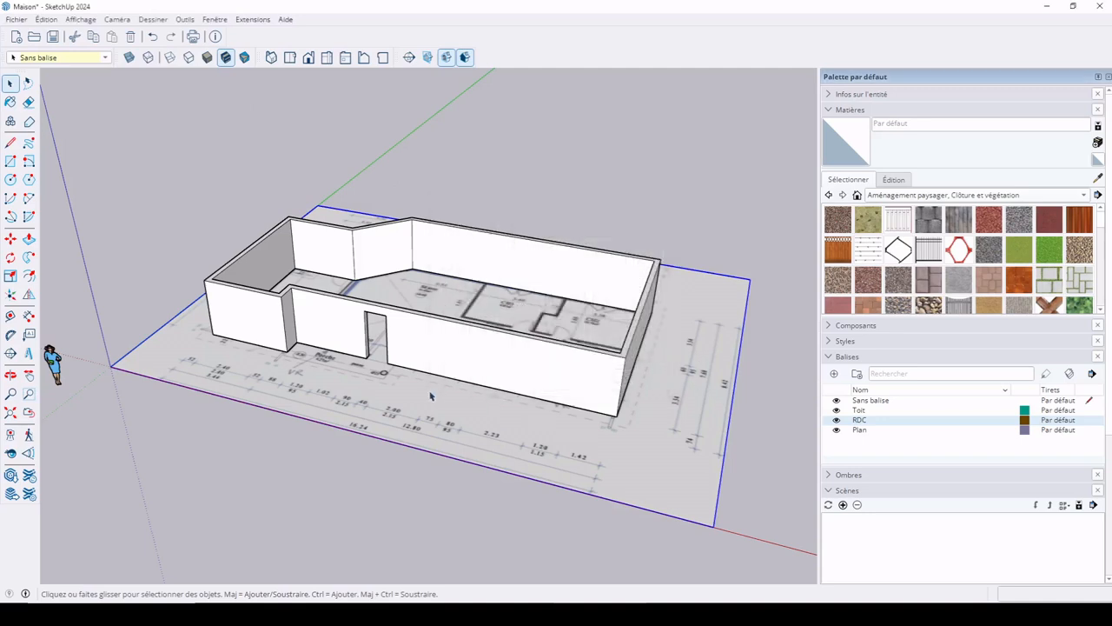
# Assign the floor plan to the Plan tag and the walls group to the RDC tag
pyautogui.click(105, 58)
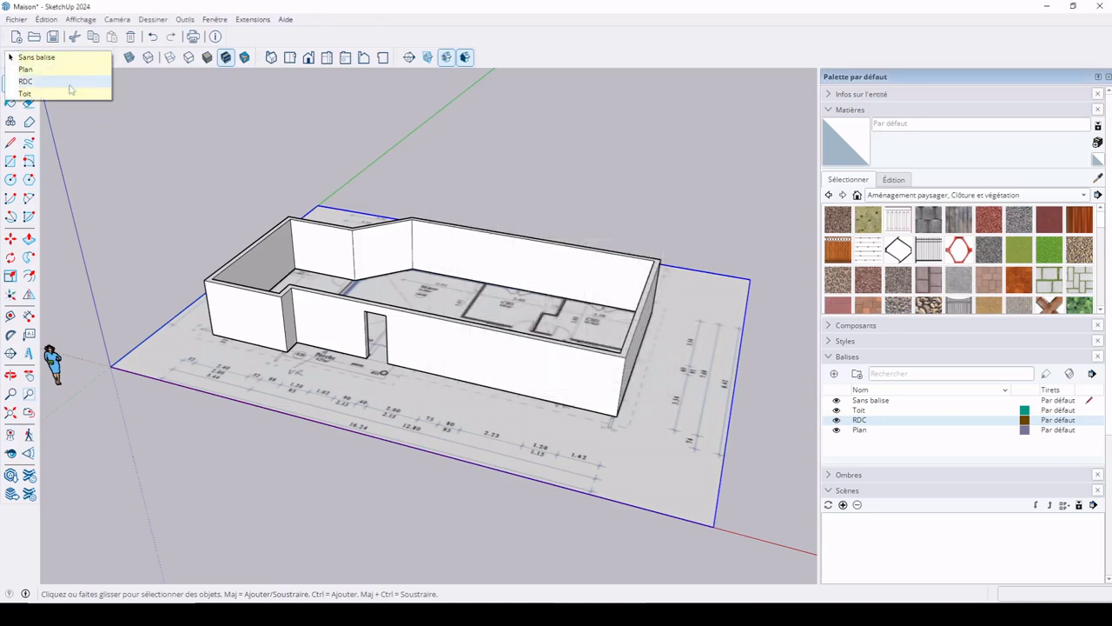
pyautogui.click(27, 69)
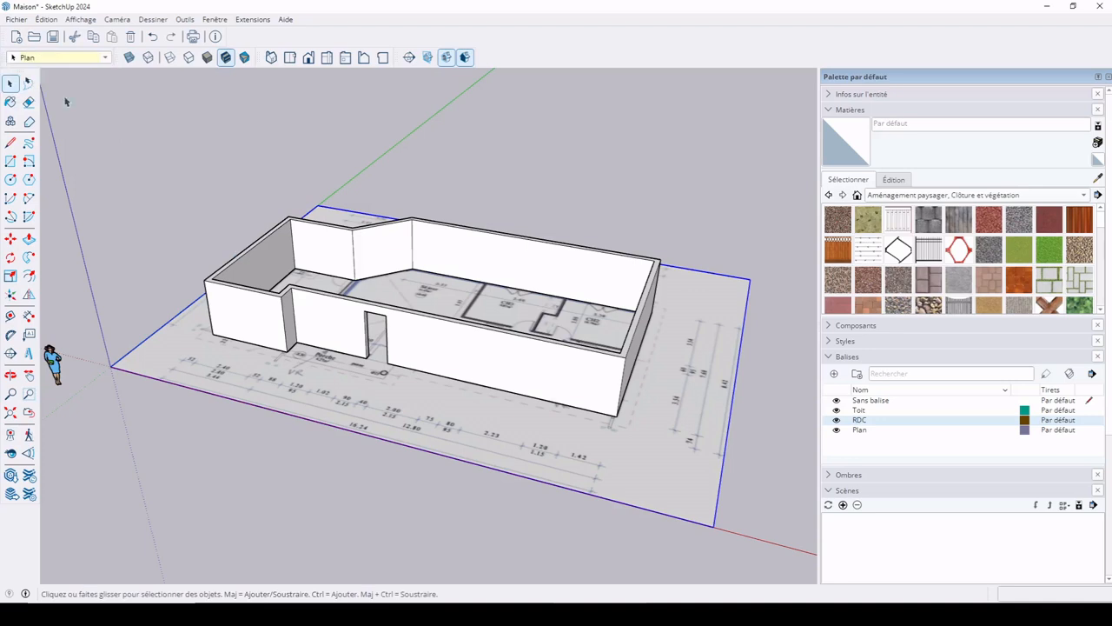
pyautogui.click(482, 354)
pyautogui.click(61, 57)
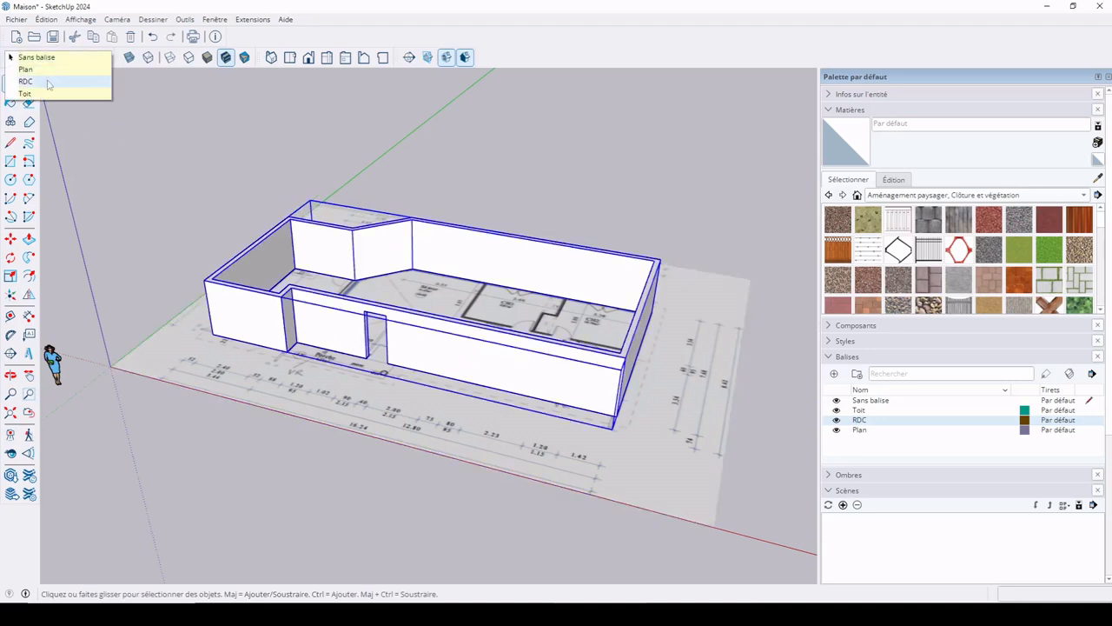
pyautogui.click(48, 82)
pyautogui.click(512, 184)
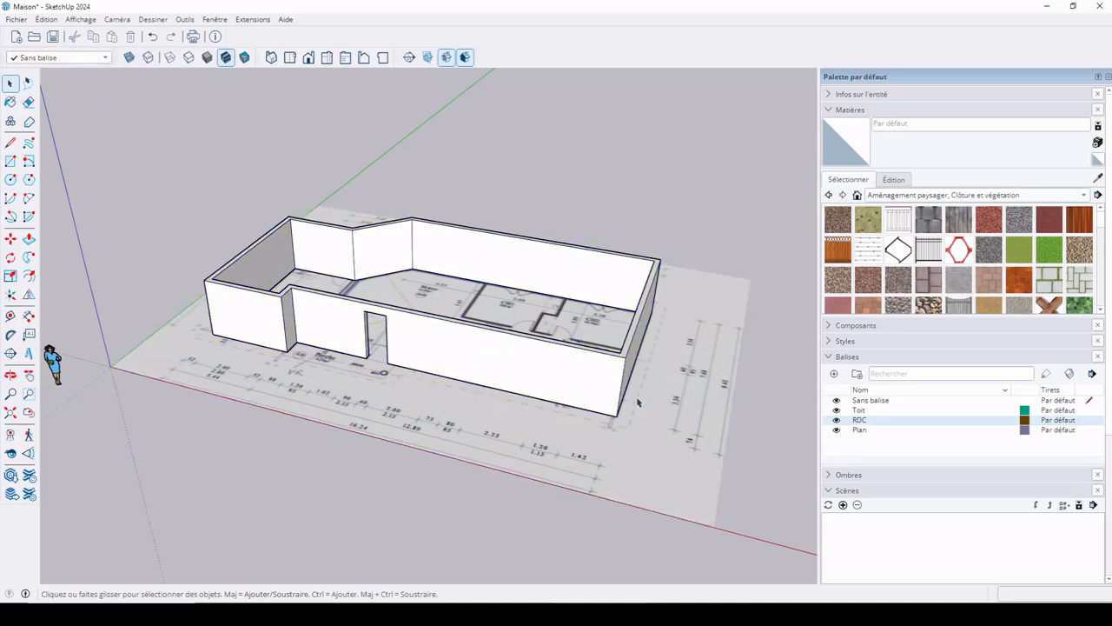
# Test the visibility of the Plan and RDC tags, and hide the RDC tag
pyautogui.click(860, 410)
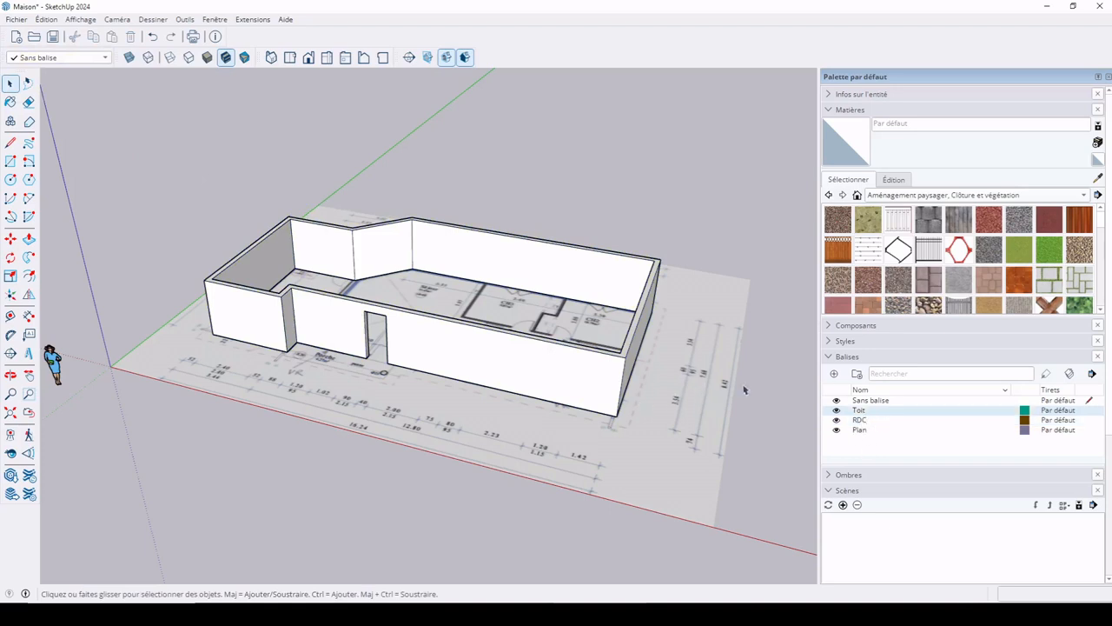
pyautogui.click(837, 431)
pyautogui.click(837, 430)
pyautogui.click(837, 419)
pyautogui.click(837, 420)
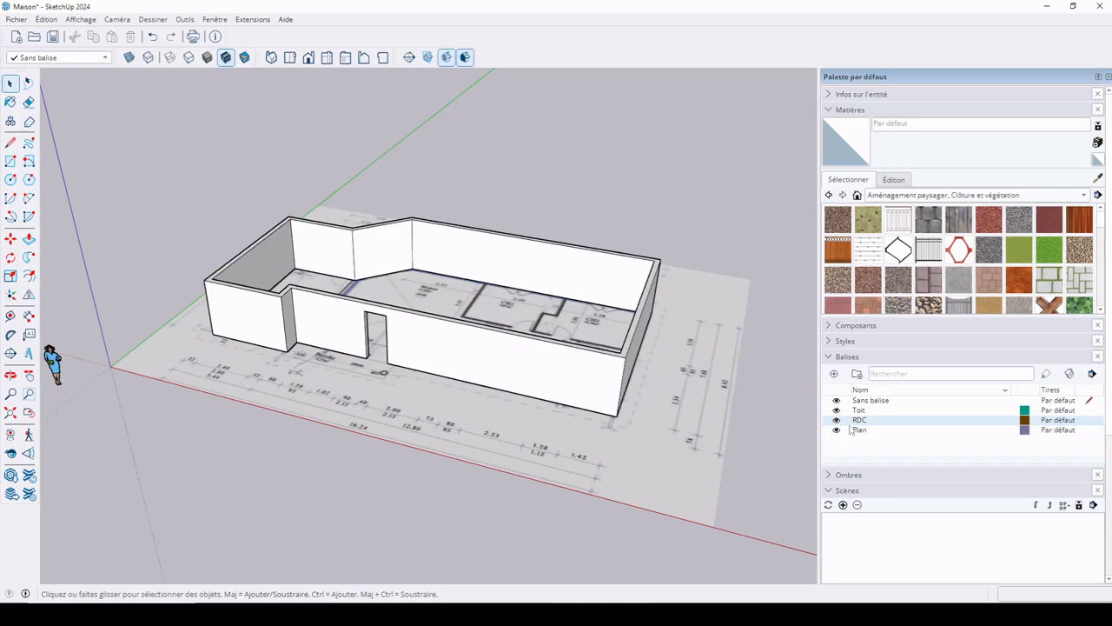
pyautogui.click(862, 412)
pyautogui.click(837, 420)
pyautogui.click(697, 614)
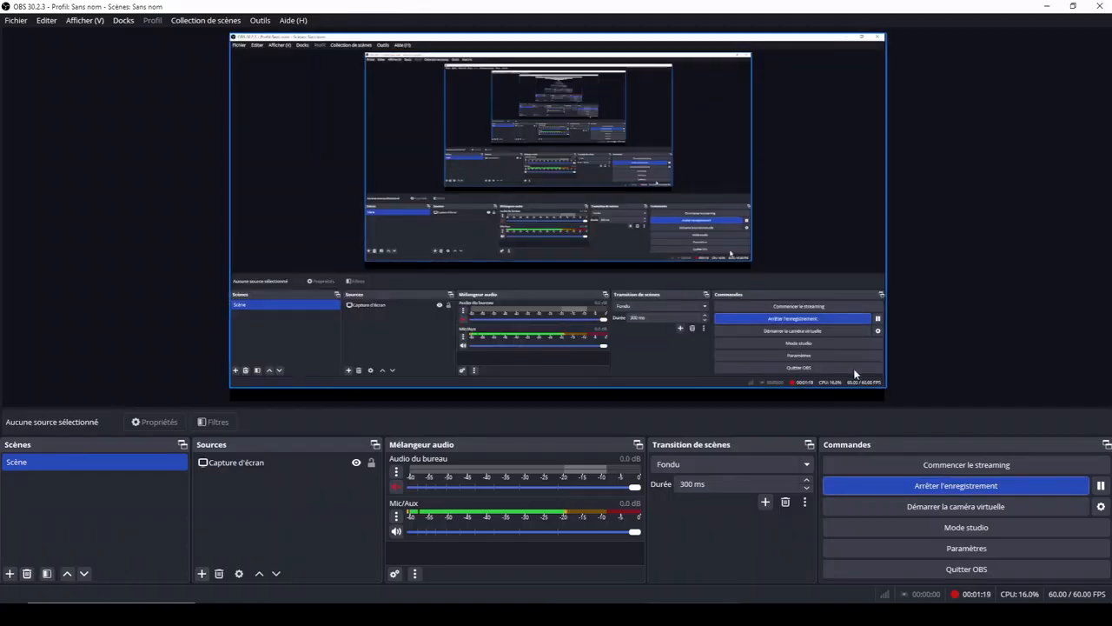
pyautogui.click(923, 491)
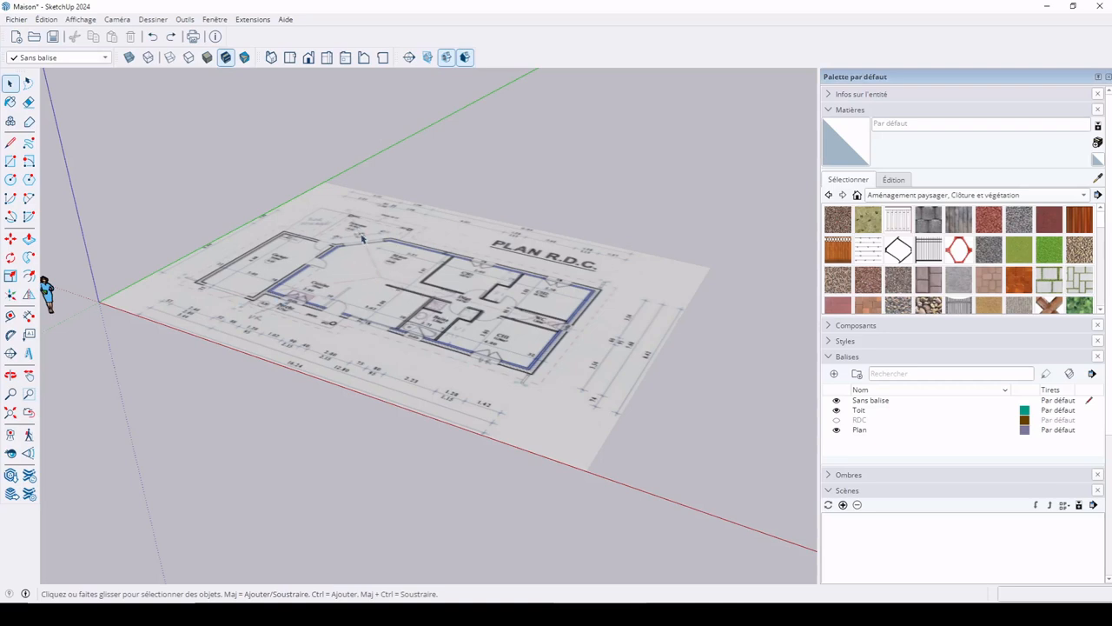
# Draw a line about 7 m long along the inner face of the wall between garage and kitchen, extending past the front wall
pyautogui.moveTo(389, 295); pyautogui.dragTo(519, 380, button='middle')
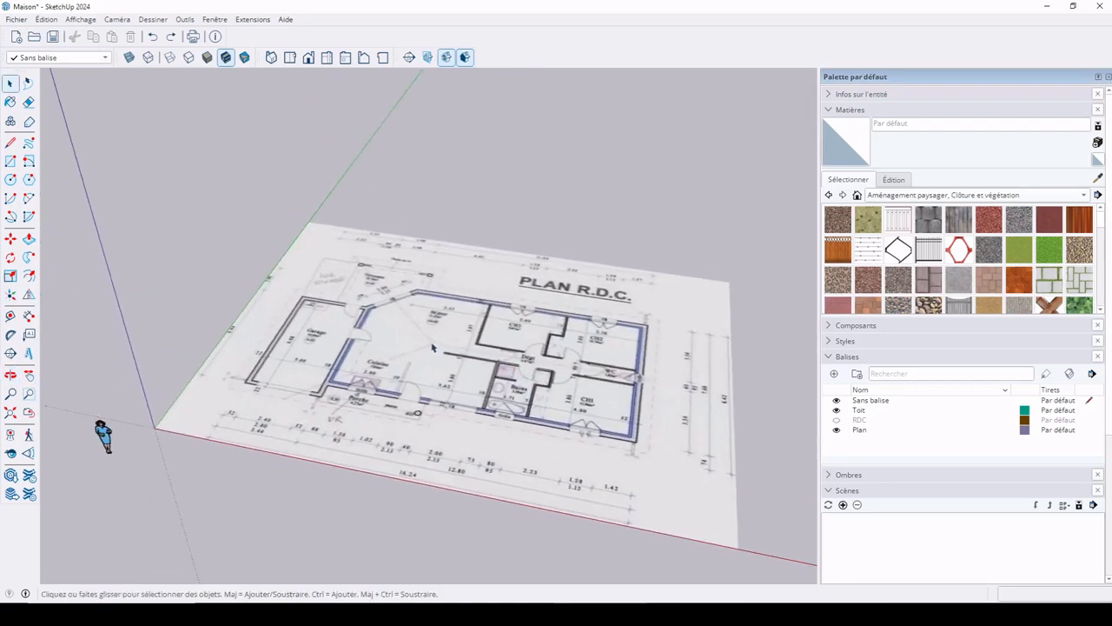
pyautogui.scroll(5, 427, 348)
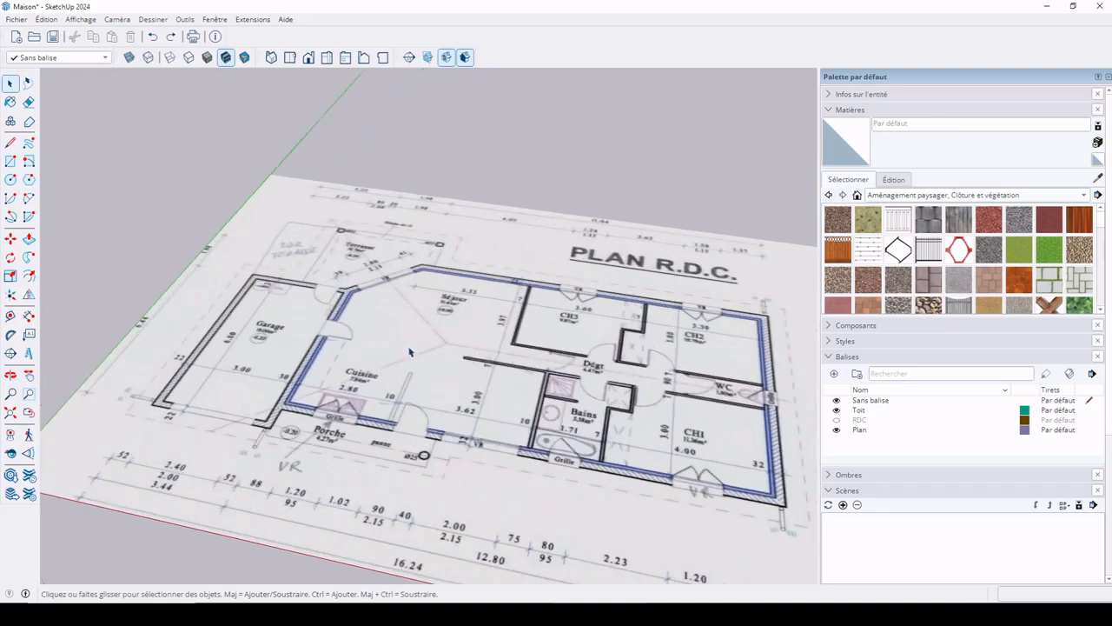
pyautogui.scroll(-1, 477, 350)
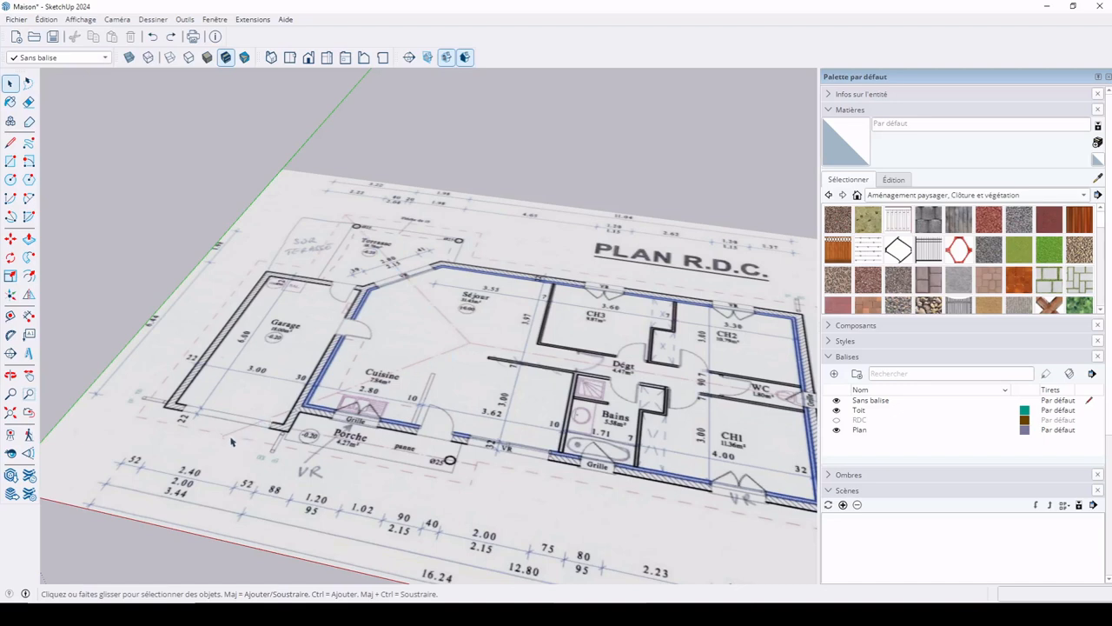
pyautogui.scroll(-1, 271, 426)
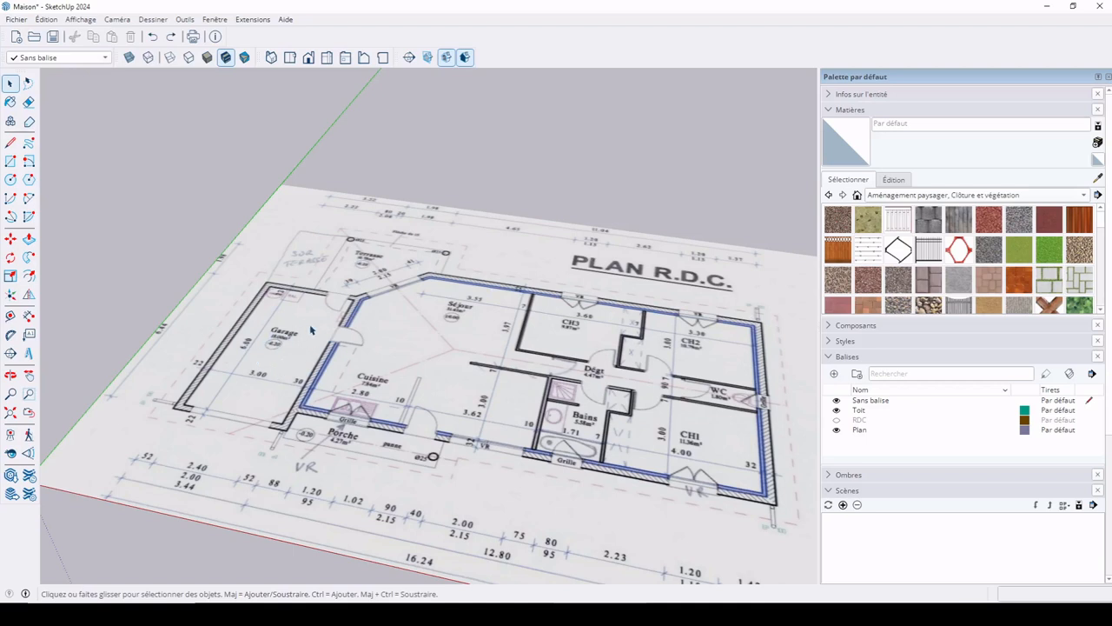
pyautogui.moveTo(409, 372); pyautogui.dragTo(462, 367, button='middle')
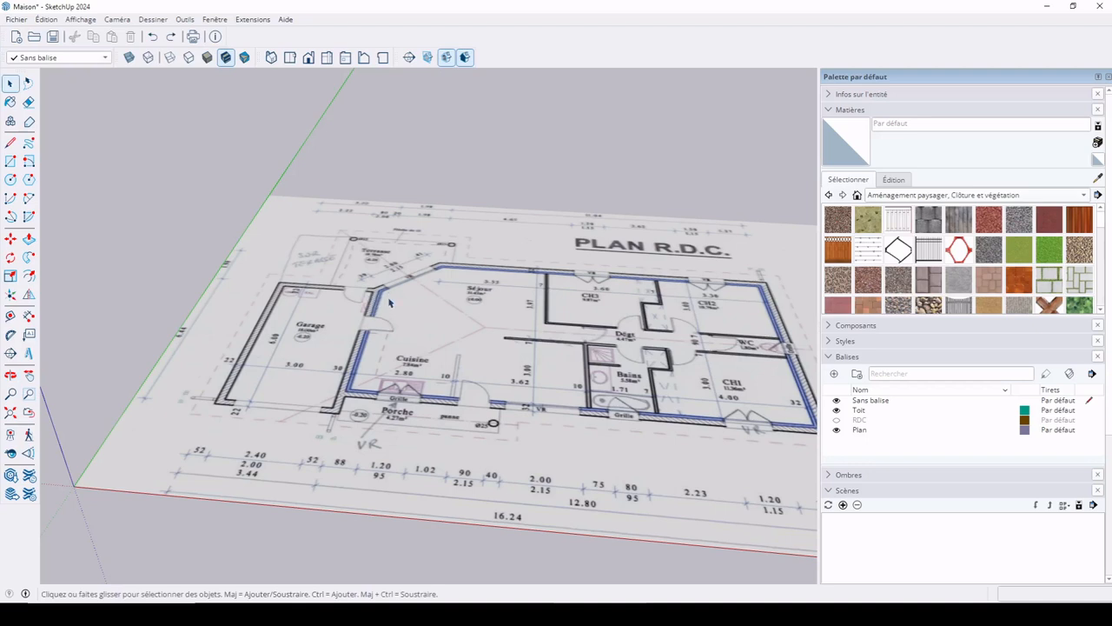
pyautogui.click(9, 142)
pyautogui.scroll(3, 452, 280)
pyautogui.scroll(2, 450, 280)
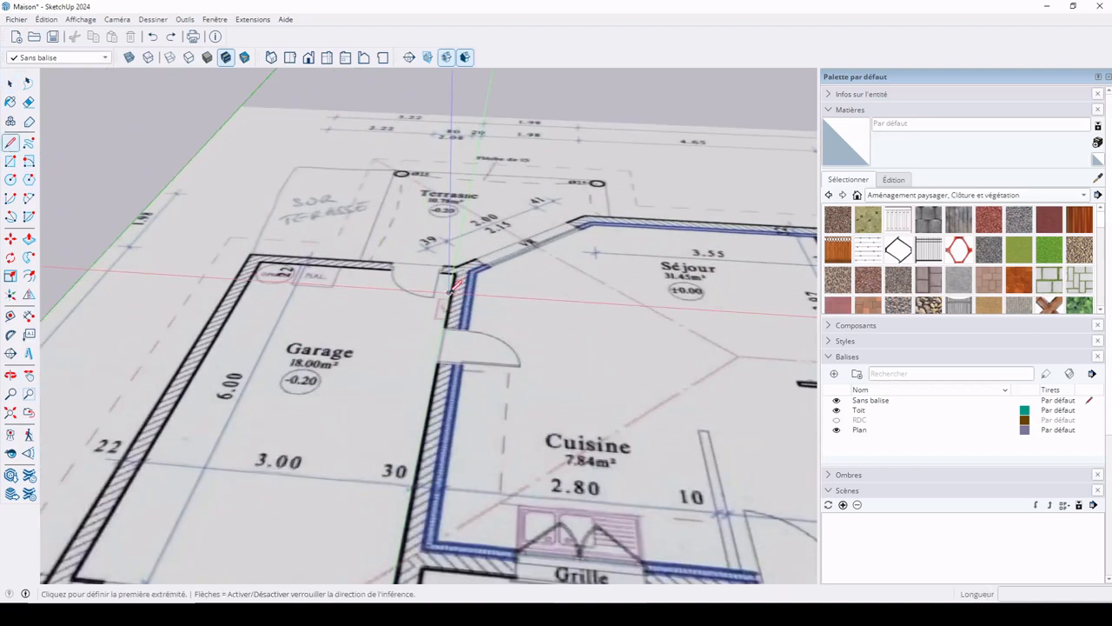
pyautogui.click(455, 271)
pyautogui.keyDown('shift'); pyautogui.moveTo(405, 565); pyautogui.dragTo(405, 374, button='middle'); pyautogui.keyUp('shift')
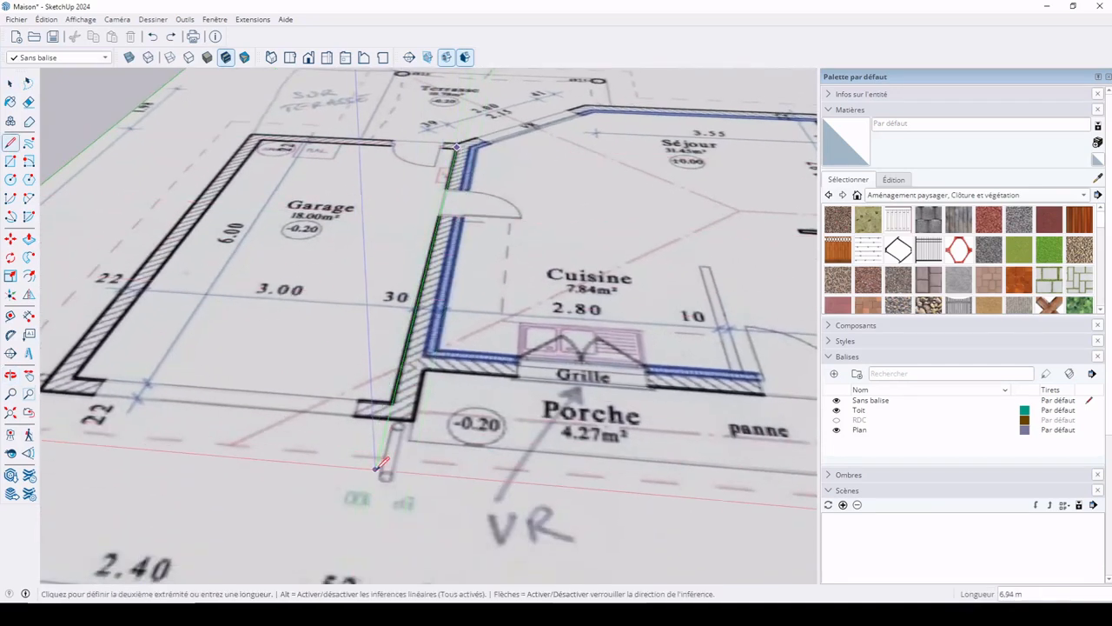
pyautogui.click(379, 453)
pyautogui.press('space')
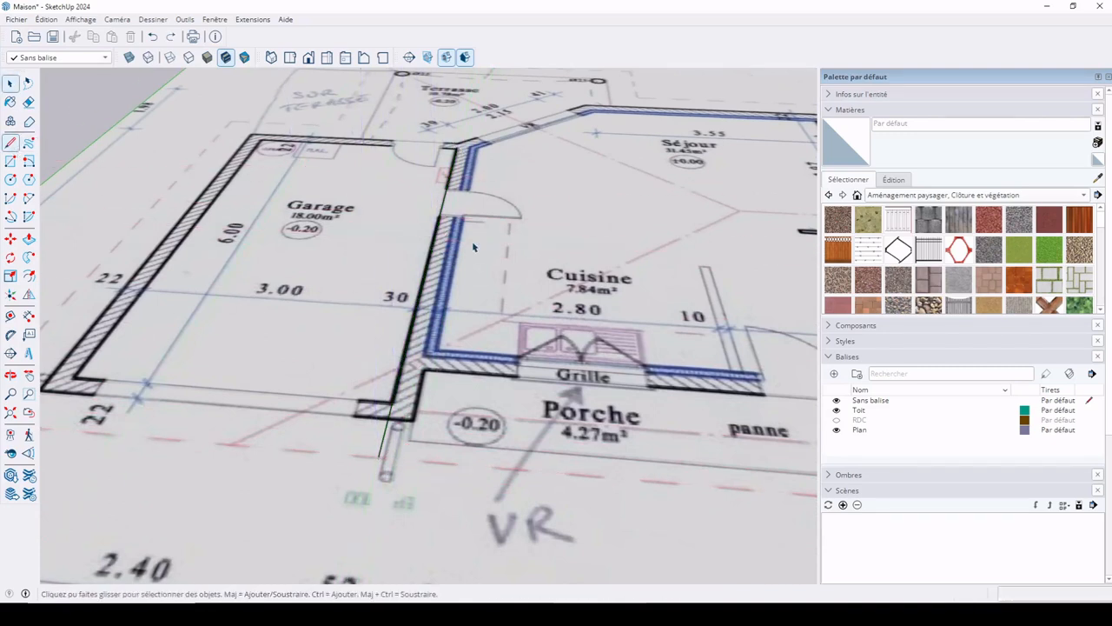
# Place a guide line at distance 0 on the line drawn along the garage and kitchen wall
pyautogui.click(442, 209)
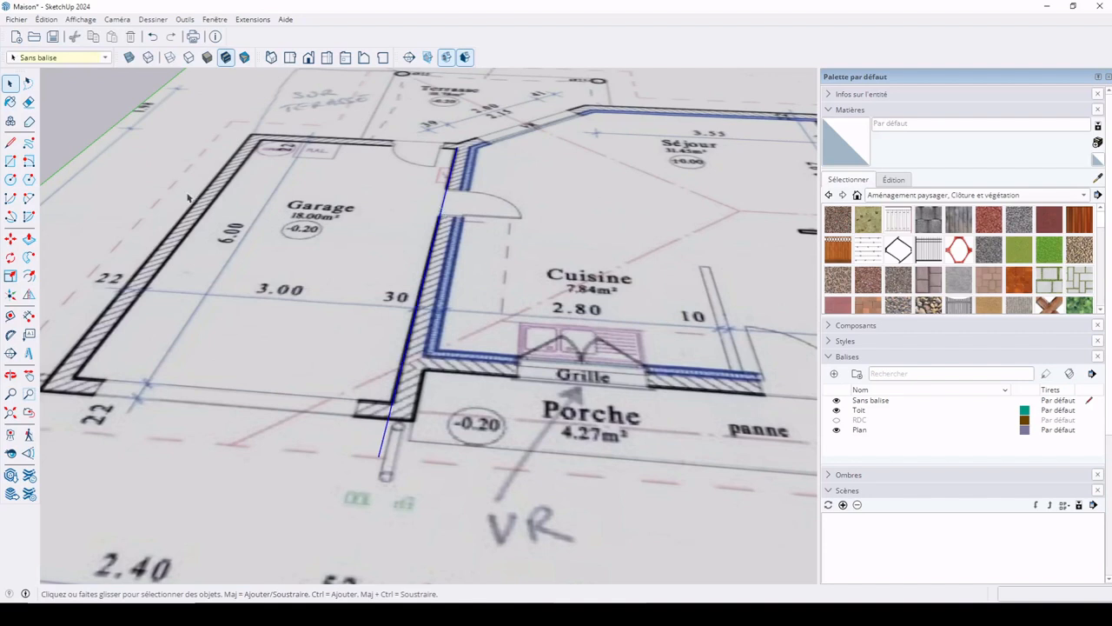
pyautogui.press('t')
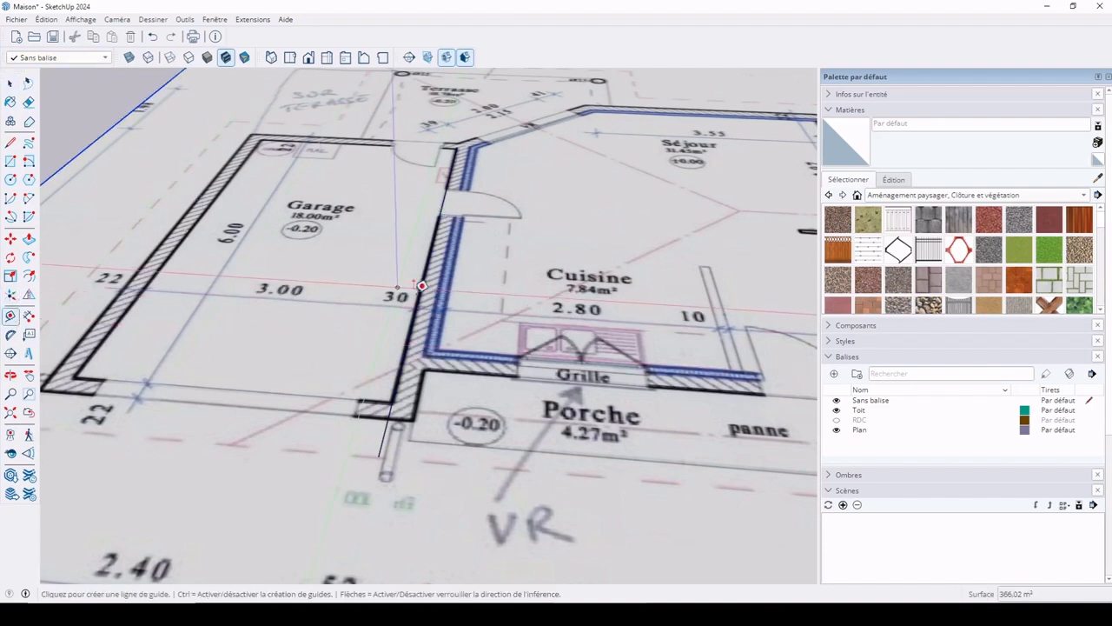
pyautogui.click(418, 297)
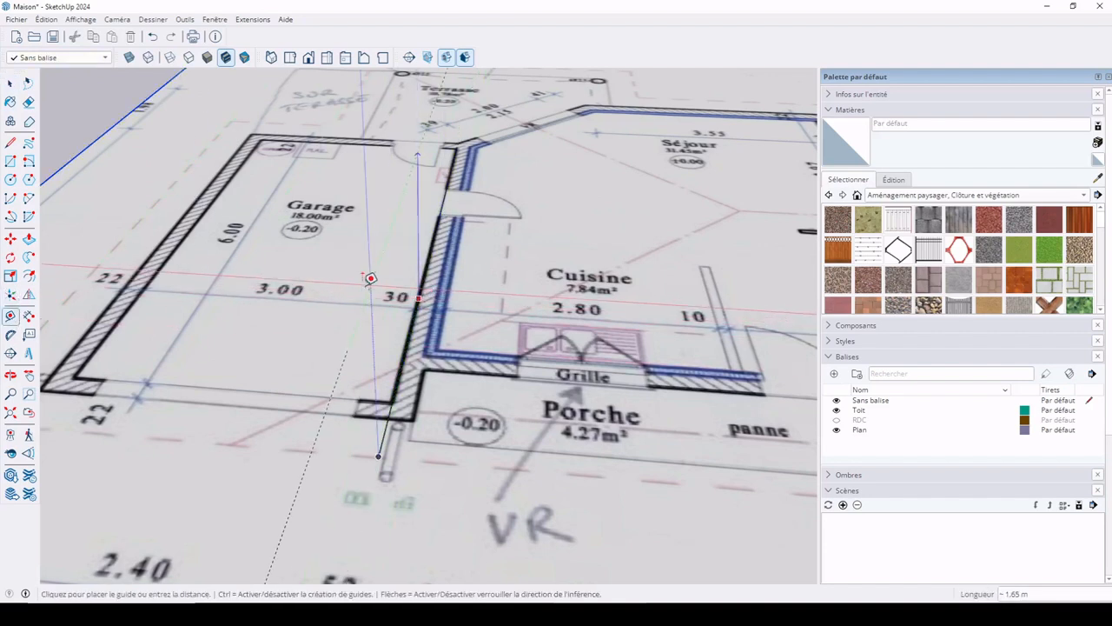
pyautogui.click(359, 277)
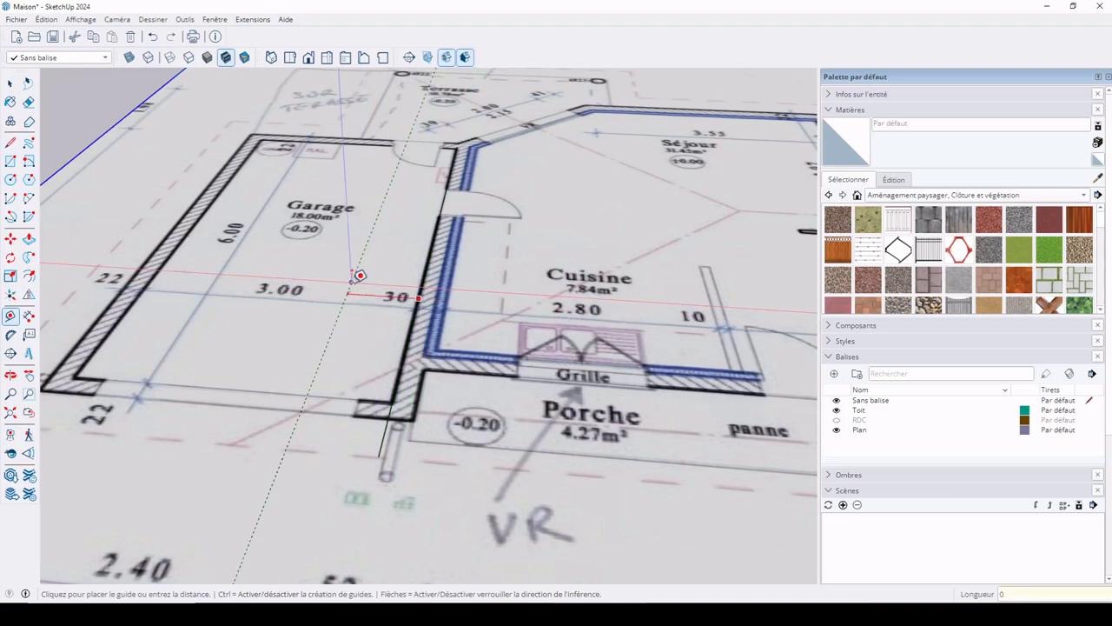
pyautogui.scroll(-2, 359, 277)
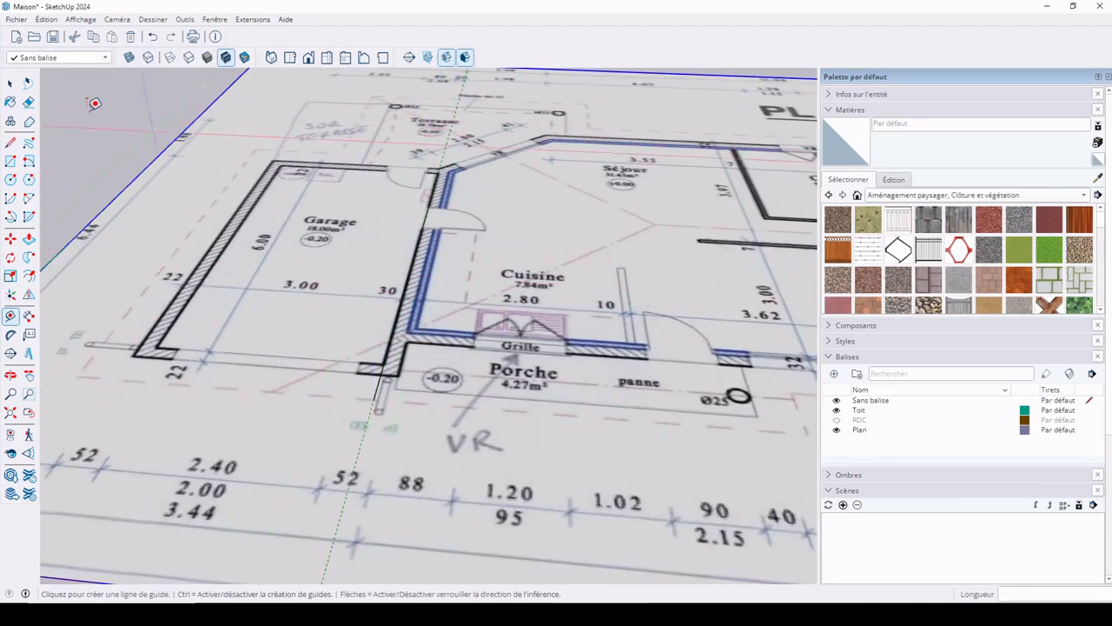
# Delete the line drawn along the garage and kitchen wall, keeping the guide
pyautogui.press('space')
pyautogui.click(423, 228)
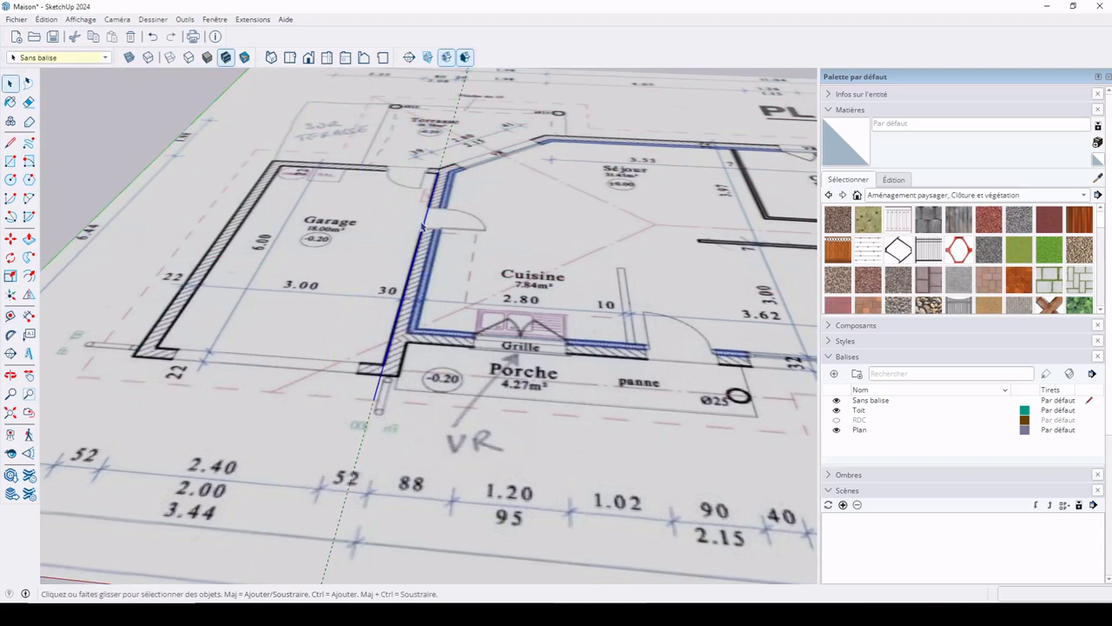
pyautogui.press('Delete')
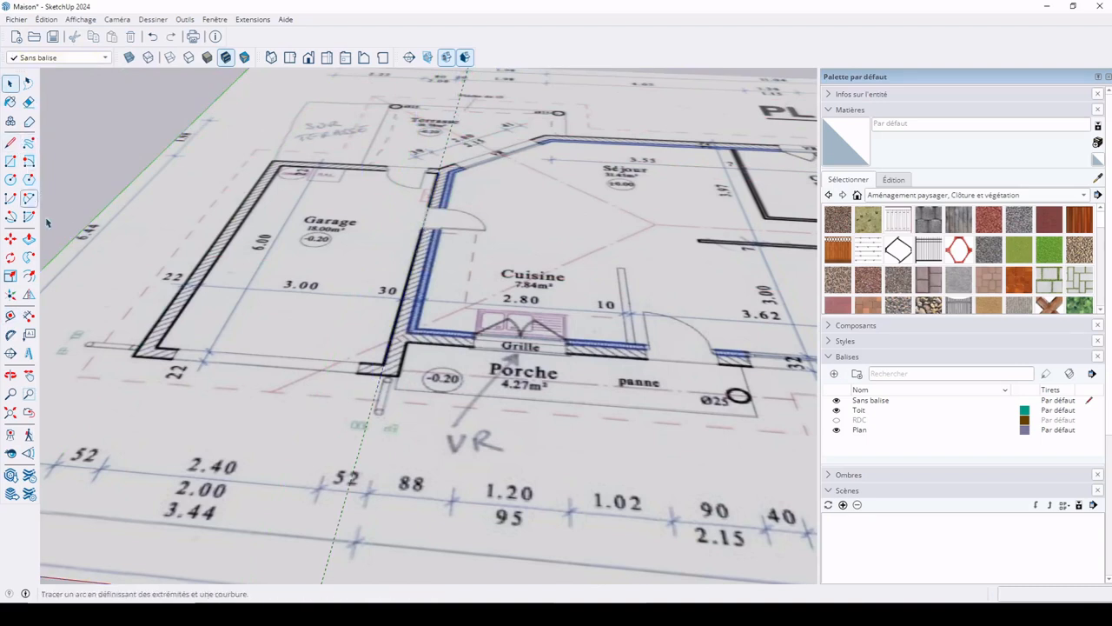
# Draw a rectangle of about 13.51 m by 9.48 m along the plan's dashed roof outline, from the guide's front intersection to the far opposite corner
pyautogui.click(11, 162)
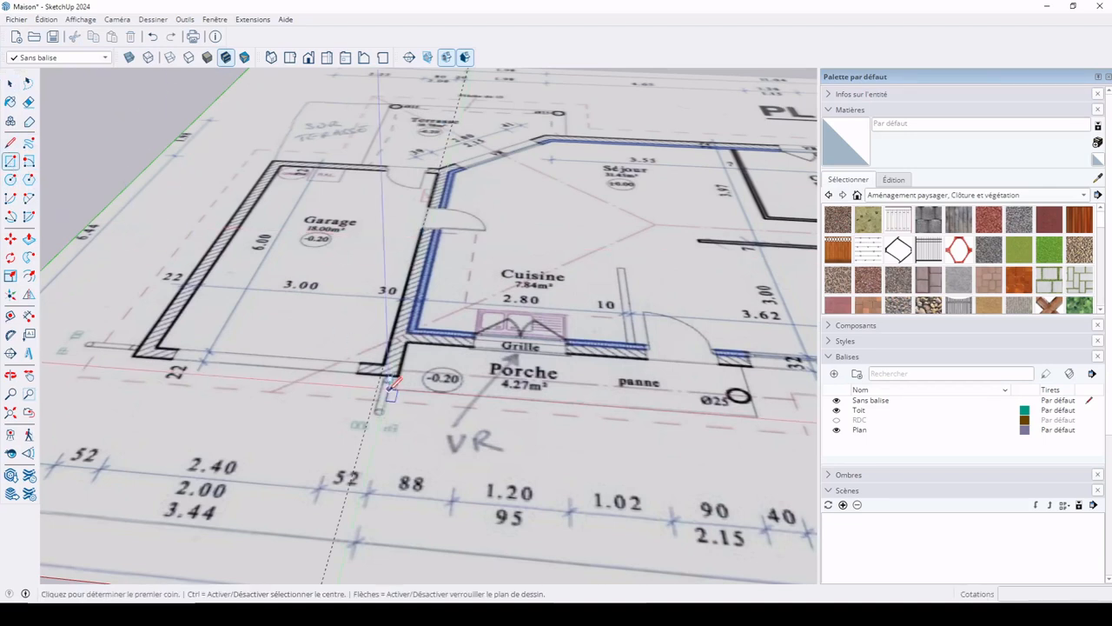
pyautogui.scroll(8, 376, 400)
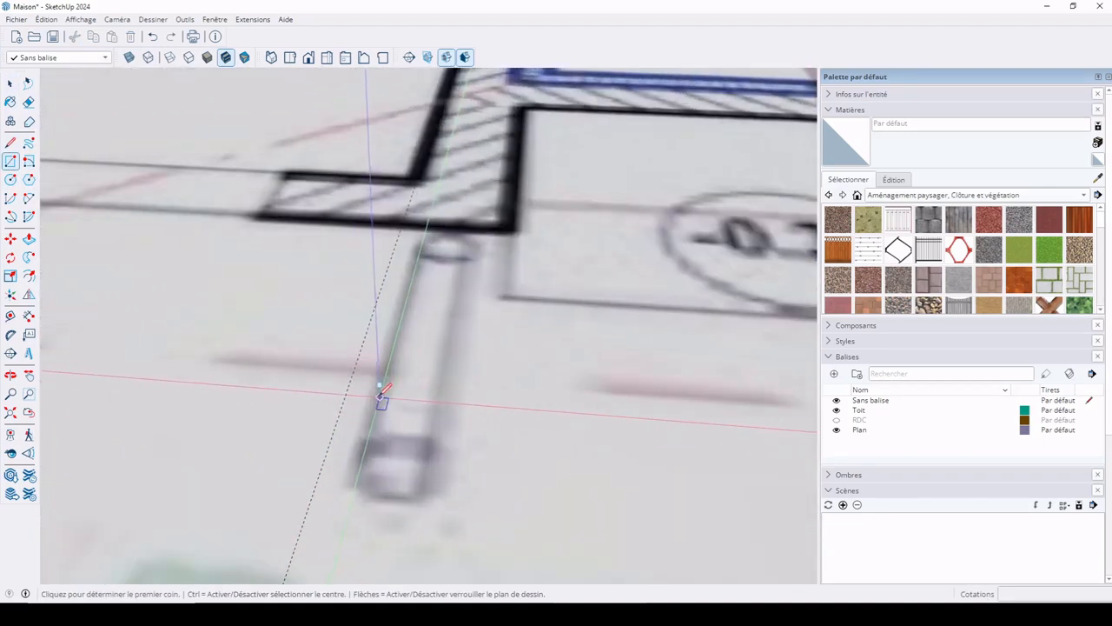
pyautogui.click(346, 354)
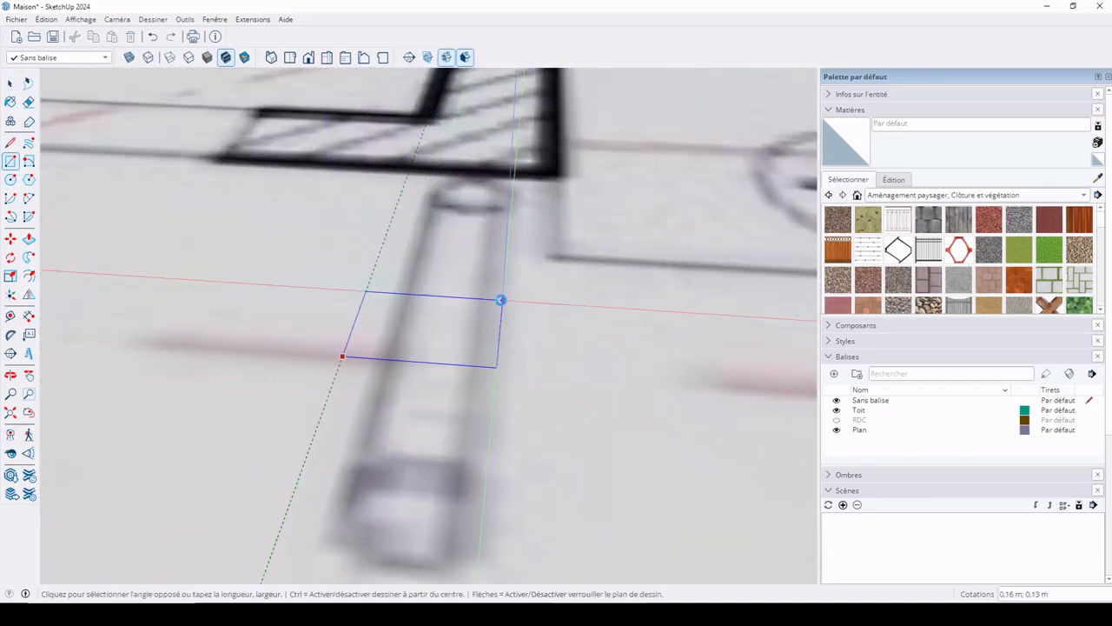
pyautogui.scroll(-6, 502, 297)
pyautogui.scroll(-6, 502, 298)
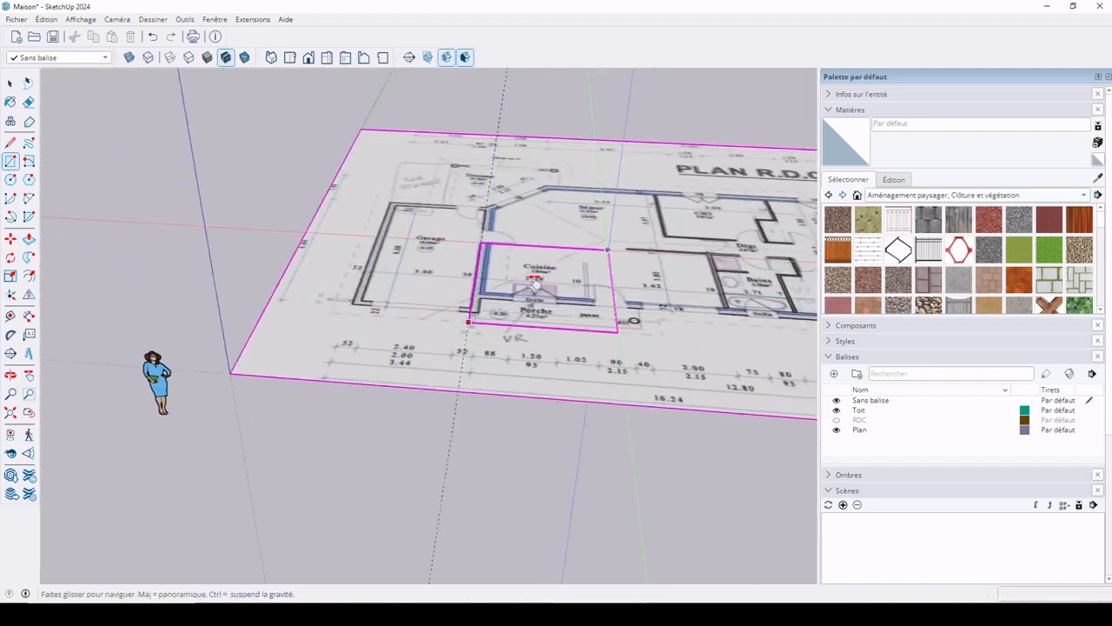
pyautogui.scroll(5, 629, 265)
pyautogui.scroll(5, 629, 264)
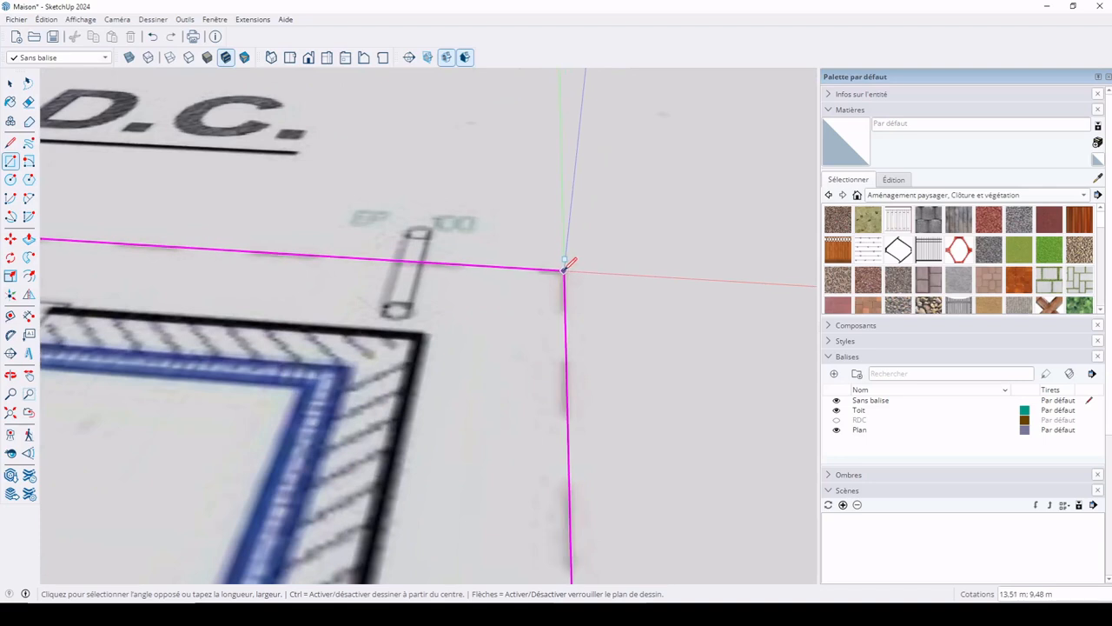
pyautogui.click(565, 272)
pyautogui.scroll(-10, 494, 310)
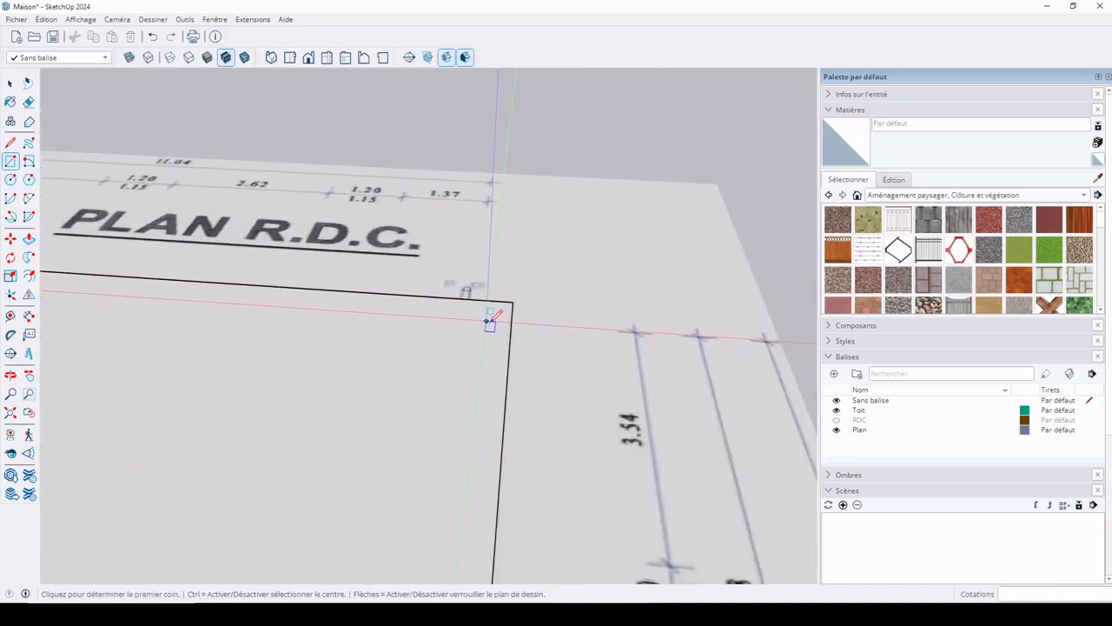
pyautogui.scroll(3, 432, 342)
# Delete the face of the roof rectangle, keeping its edges so the floor plan can be traced
pyautogui.press('space')
pyautogui.click(402, 338)
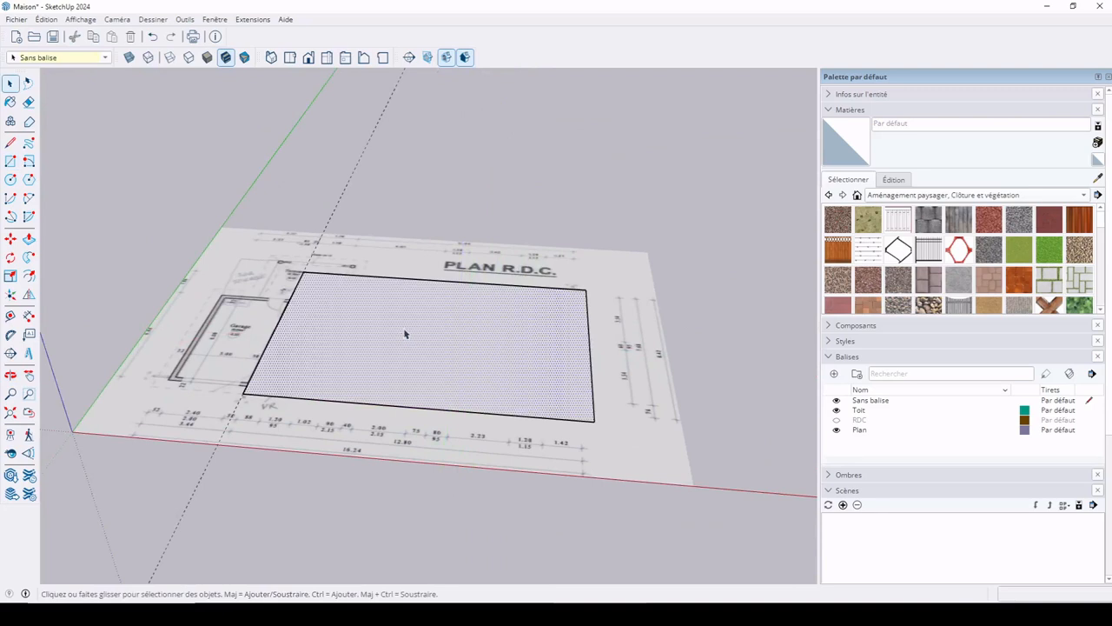
pyautogui.press('Delete')
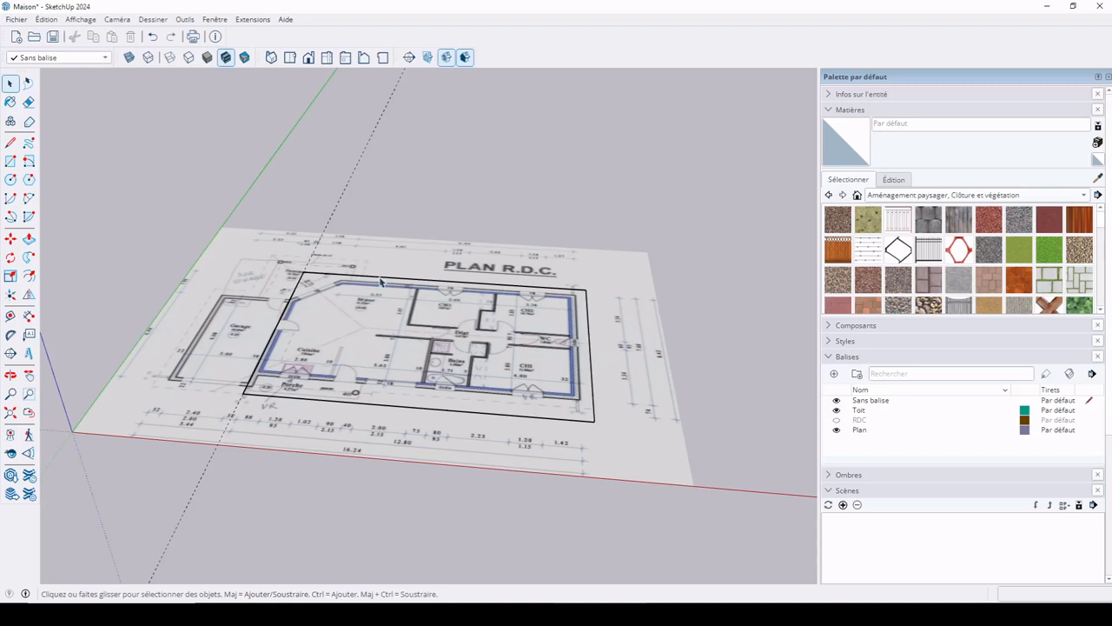
# Draw a ridge line about 13.51 m long across the roof rectangle, from the far gable edge along the red axis to the garage-side edge
pyautogui.press('l')
pyautogui.scroll(3, 585, 355)
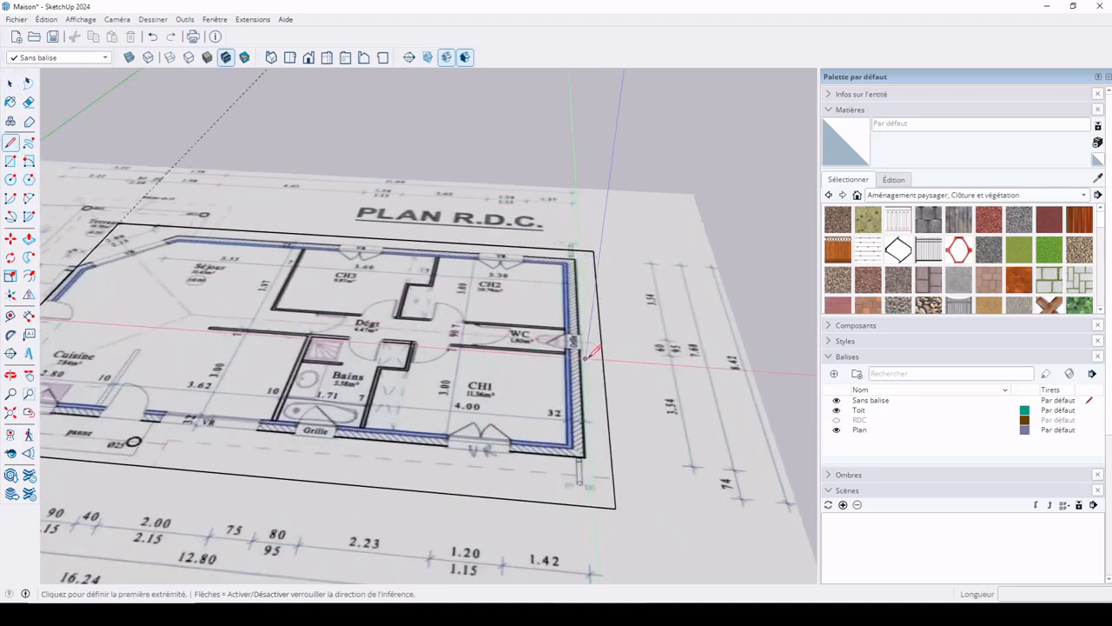
pyautogui.scroll(6, 585, 356)
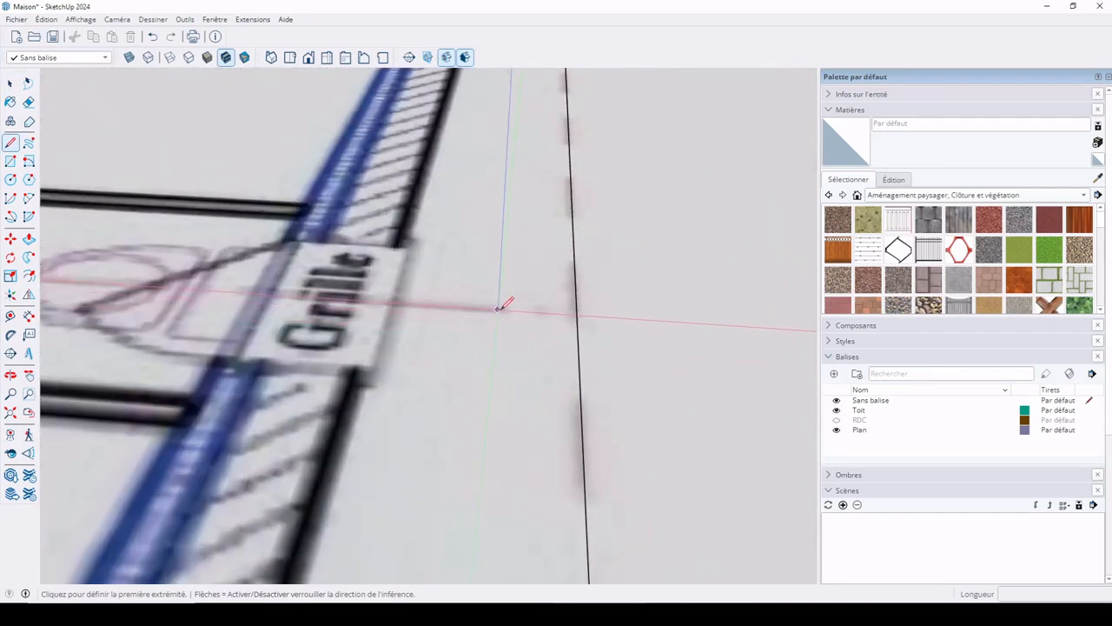
pyautogui.click(577, 311)
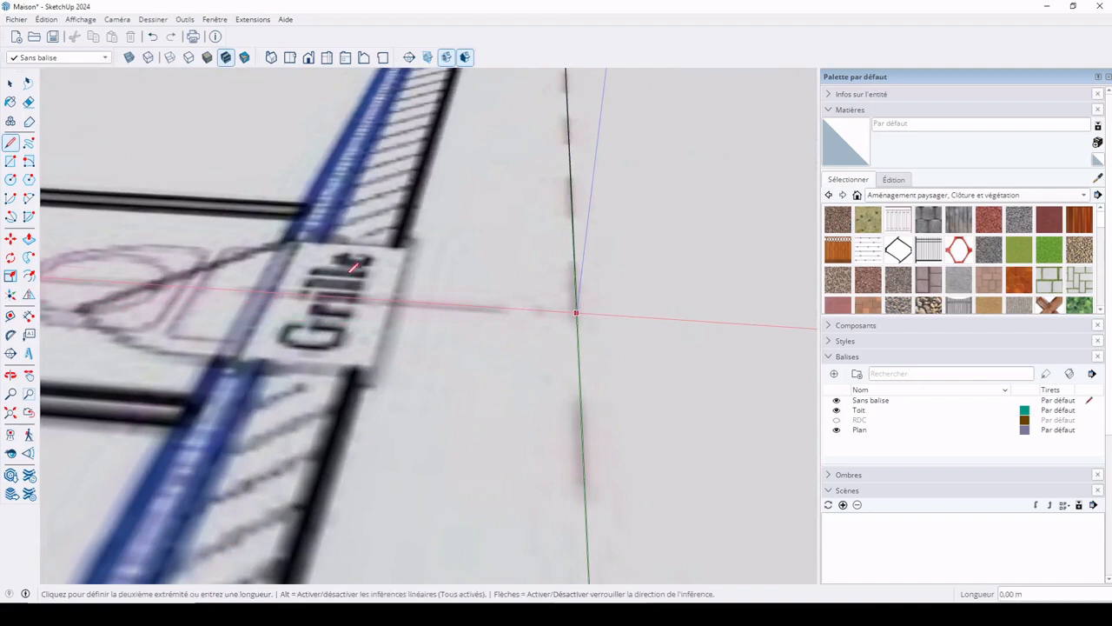
pyautogui.scroll(-10, 577, 311)
pyautogui.scroll(10, 471, 321)
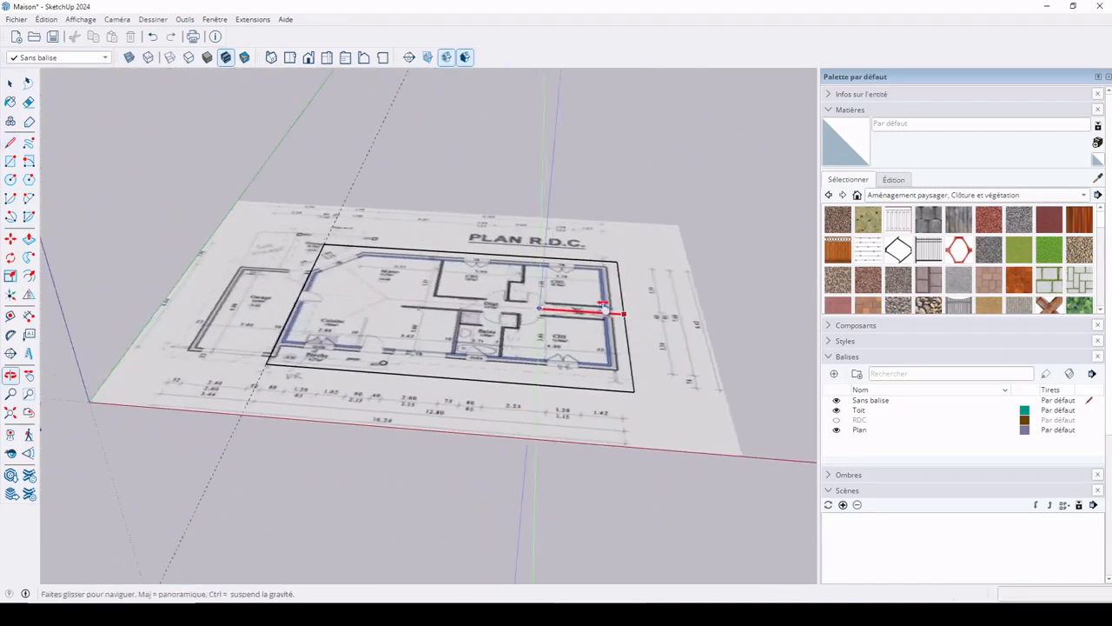
pyautogui.scroll(1, 472, 323)
pyautogui.scroll(-2, 410, 321)
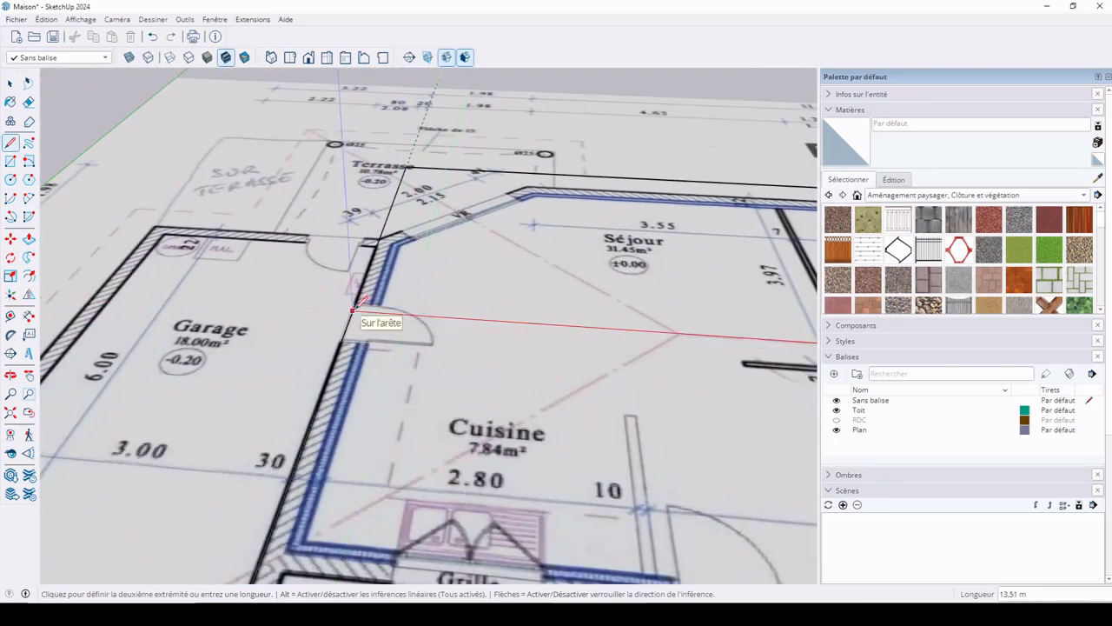
pyautogui.click(352, 310)
pyautogui.scroll(-5, 471, 325)
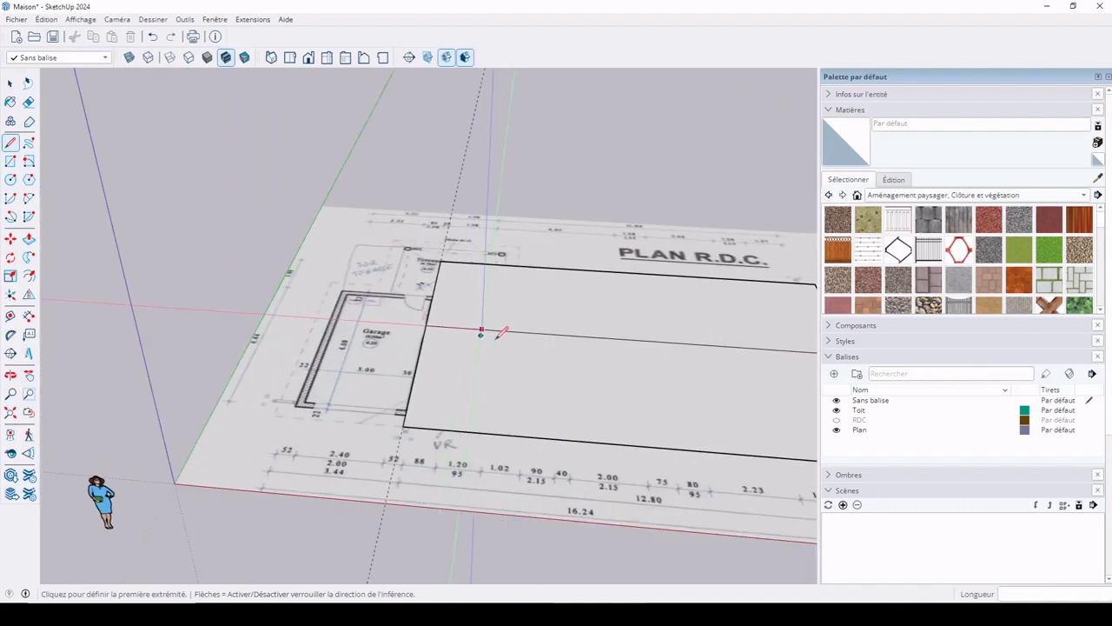
pyautogui.press('space')
# Examine the ridge line and the two roof halves from the gable end opposite the garage
pyautogui.moveTo(600, 373); pyautogui.dragTo(490, 340, button='middle')
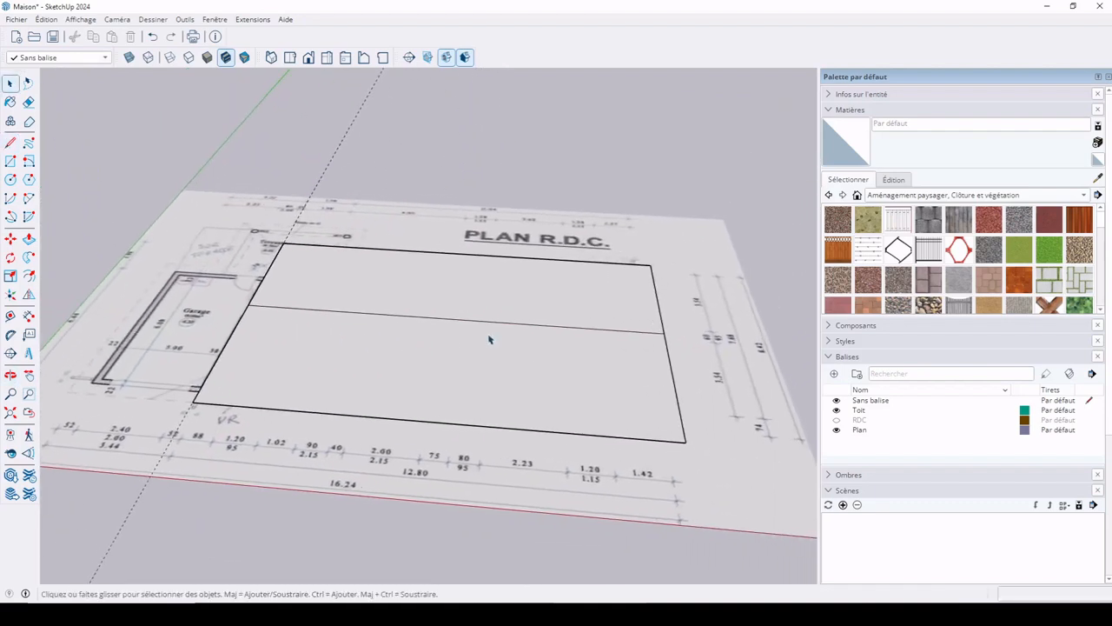
pyautogui.click(563, 328)
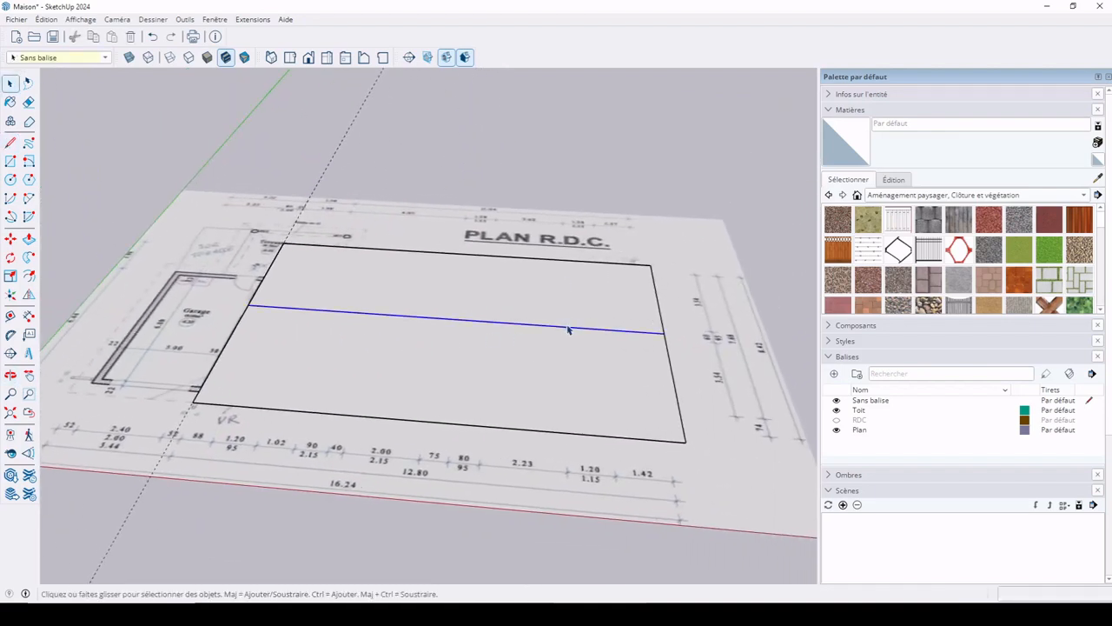
pyautogui.moveTo(607, 339); pyautogui.dragTo(452, 223, button='middle')
pyautogui.click(451, 223)
pyautogui.click(383, 218)
pyautogui.click(446, 221)
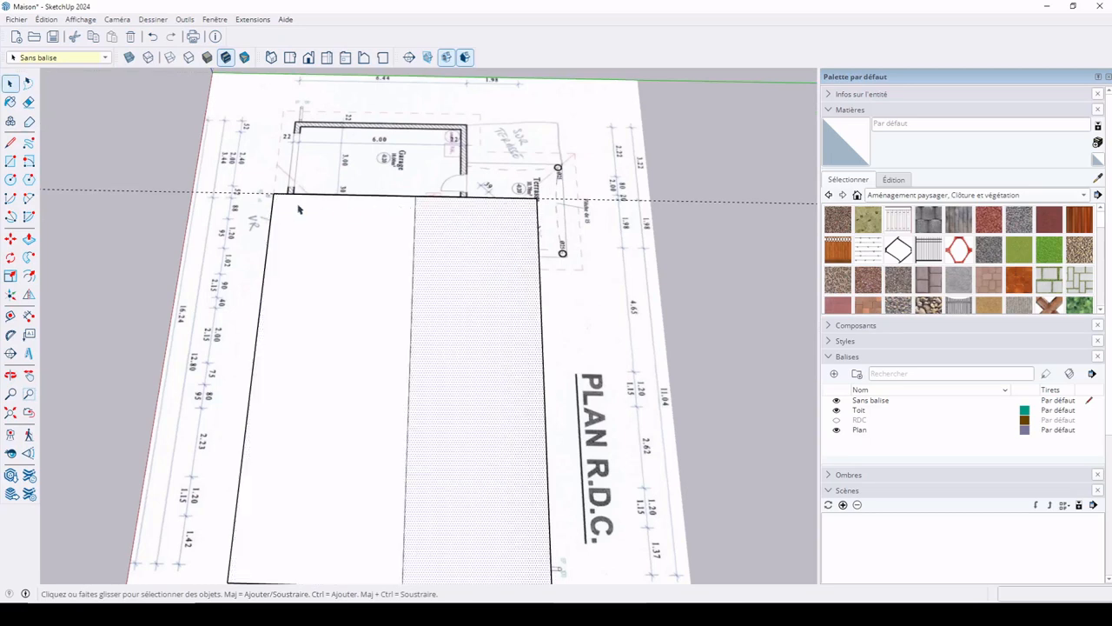
pyautogui.moveTo(444, 362); pyautogui.dragTo(458, 247, button='middle')
pyautogui.moveTo(460, 293); pyautogui.dragTo(461, 275, button='middle')
pyautogui.click(611, 274)
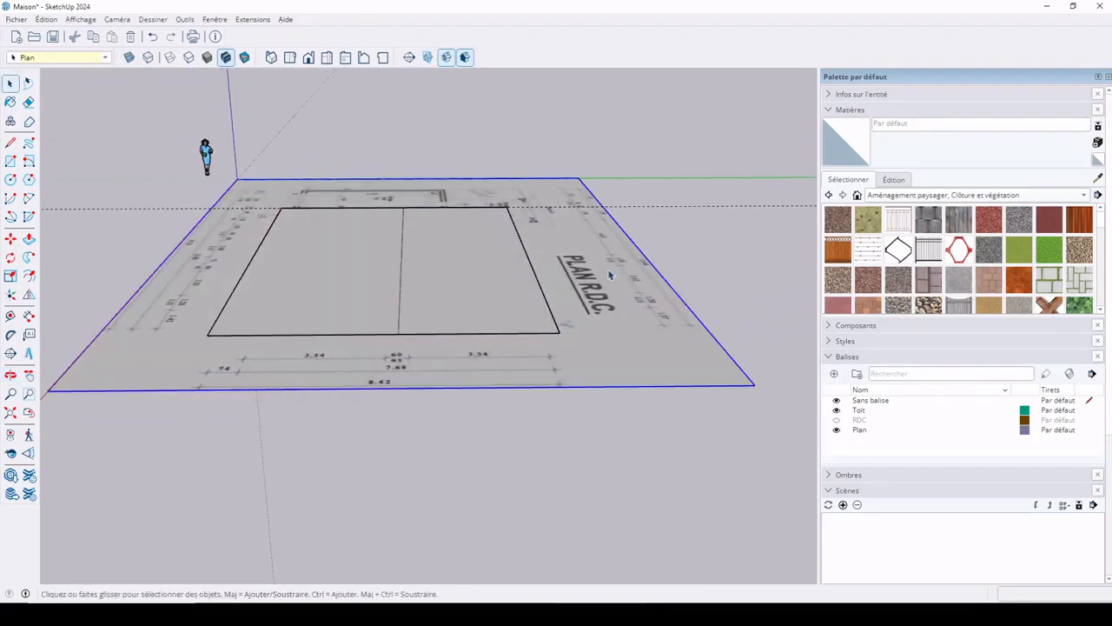
pyautogui.click(658, 209)
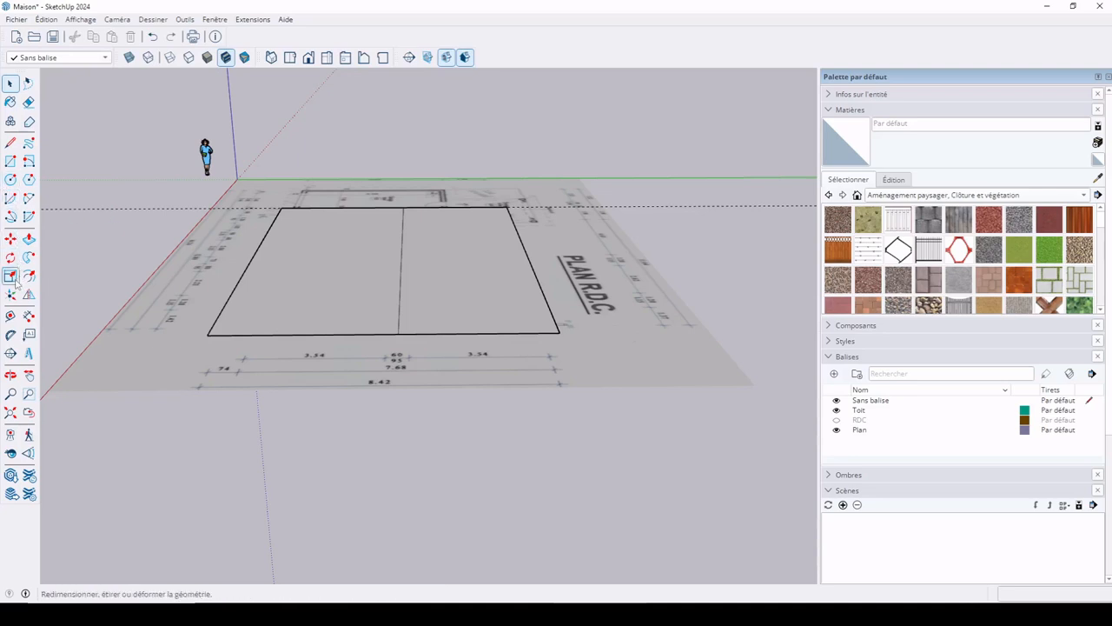
# Place a sloped guide with the Protractor in the vertical gable plane, centred on the roof rectangle's corner and measured from its gable edge
pyautogui.click(10, 335)
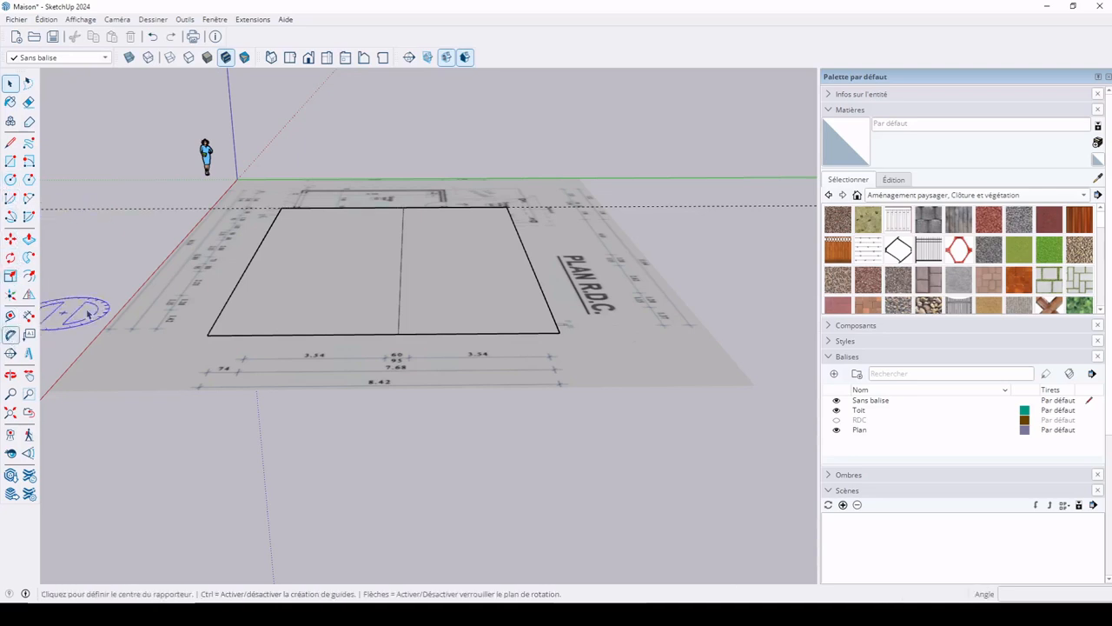
pyautogui.press('Right')
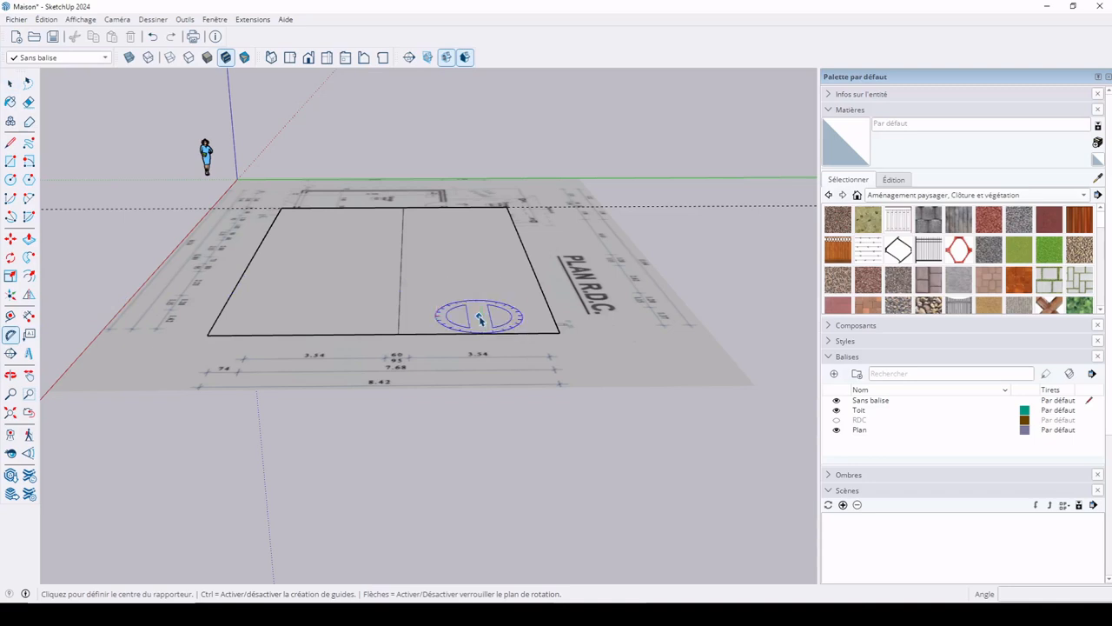
pyautogui.scroll(3, 554, 343)
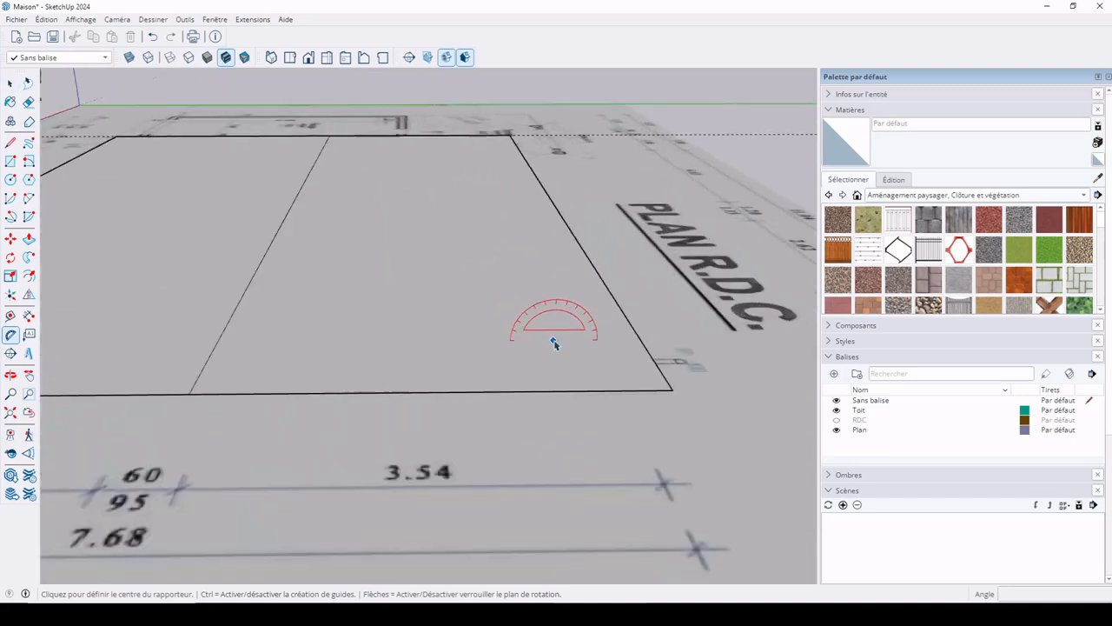
pyautogui.click(674, 393)
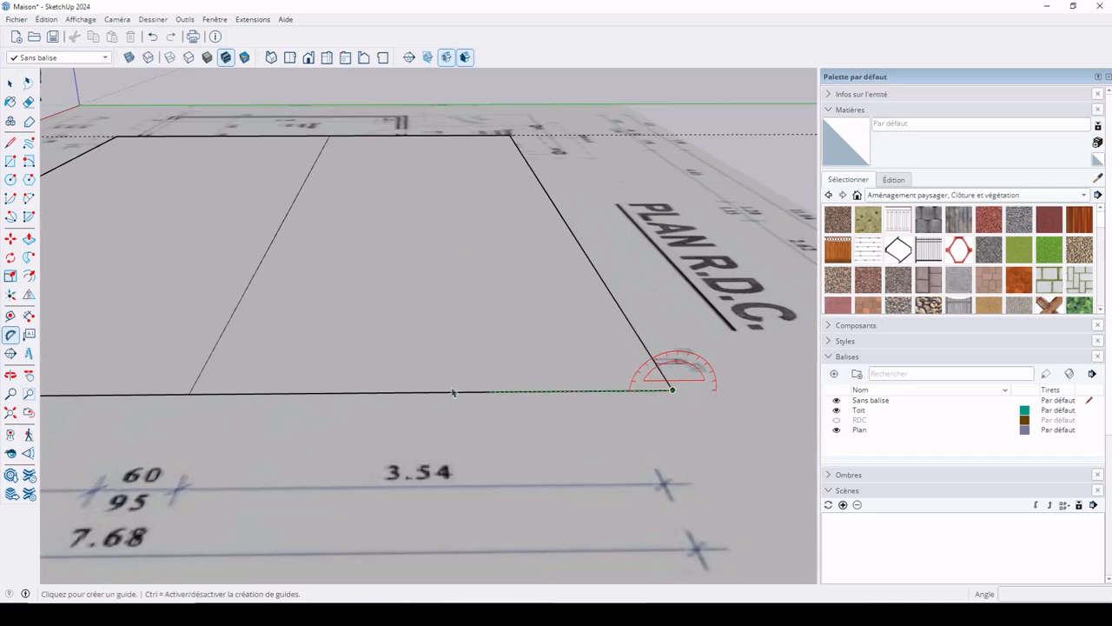
pyautogui.click(278, 396)
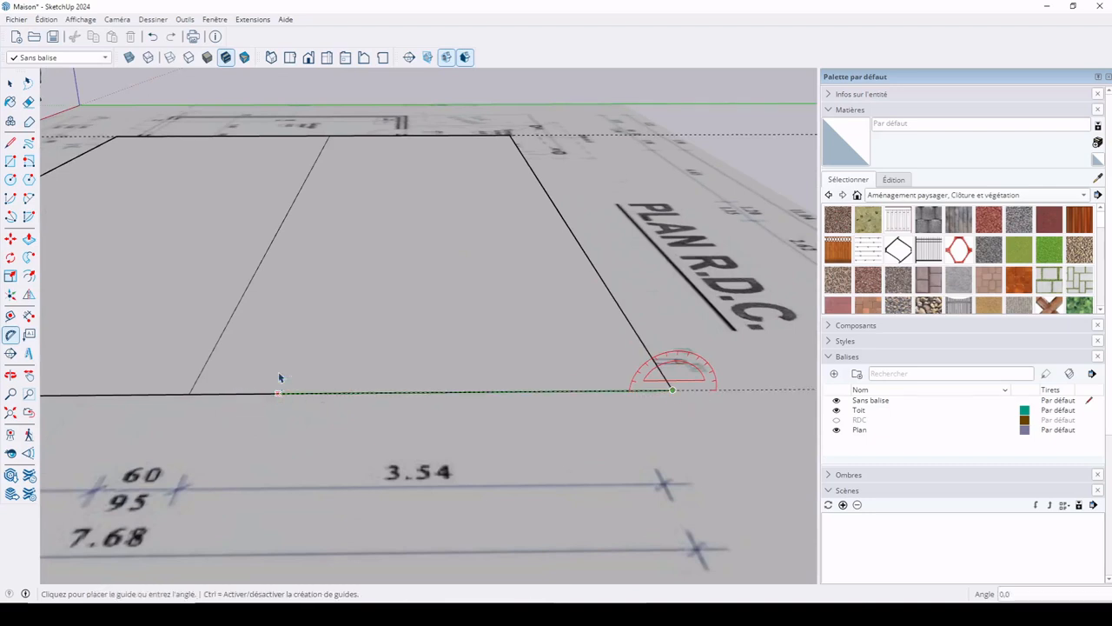
pyautogui.click(369, 235)
pyautogui.scroll(-5, 505, 218)
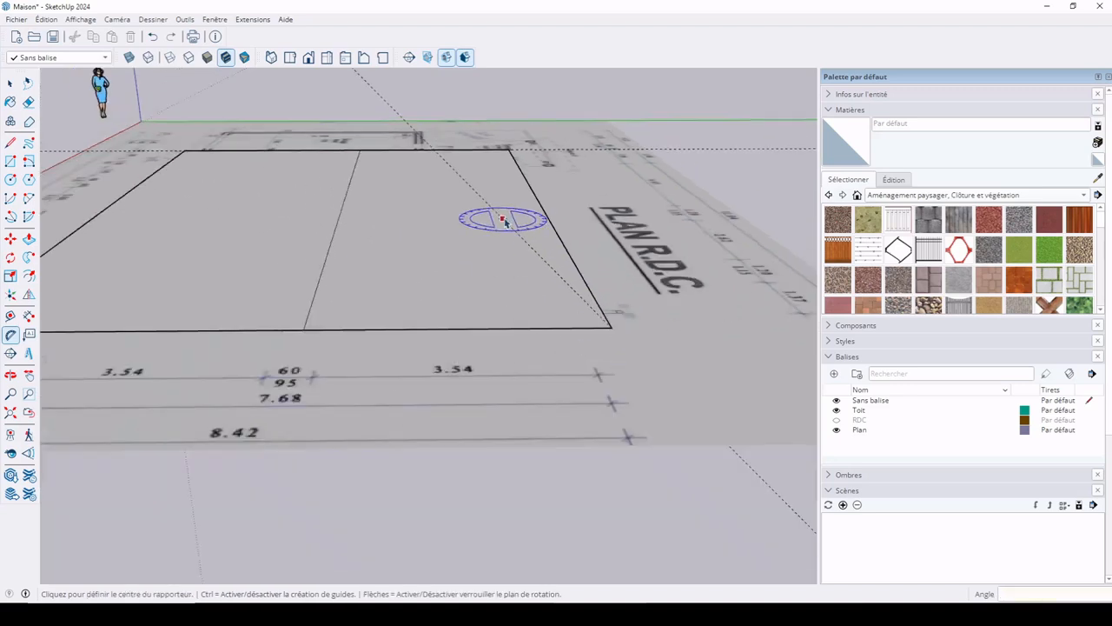
pyautogui.scroll(-3, 504, 195)
# Move the ridge line vertically up about 4.36 m to meet the sloped guide
pyautogui.press('space')
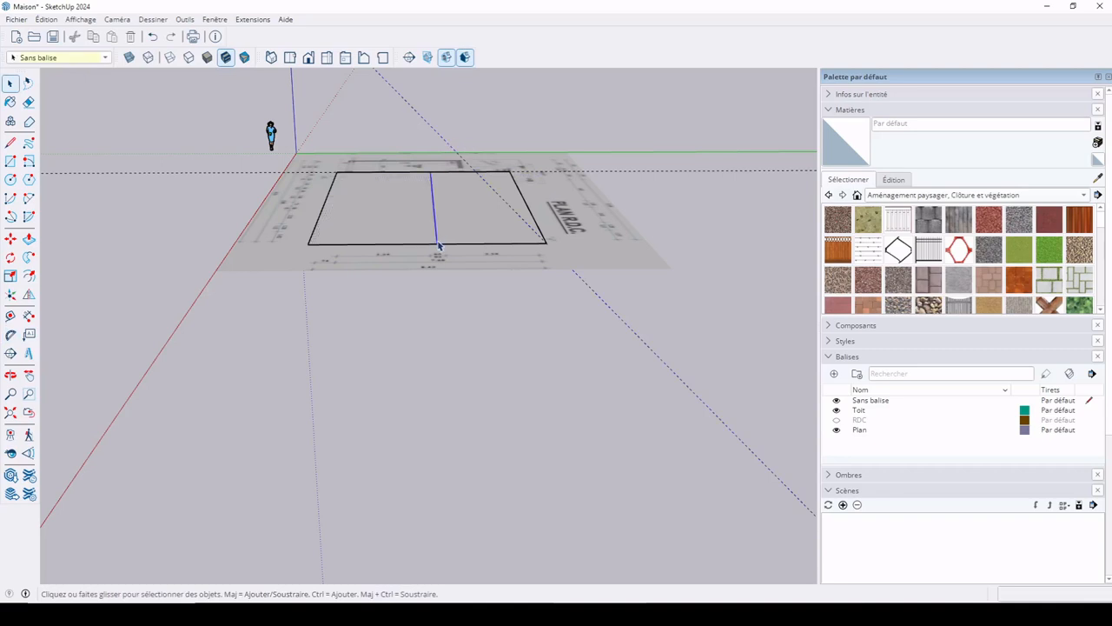
pyautogui.moveTo(439, 183); pyautogui.dragTo(397, 358, button='middle')
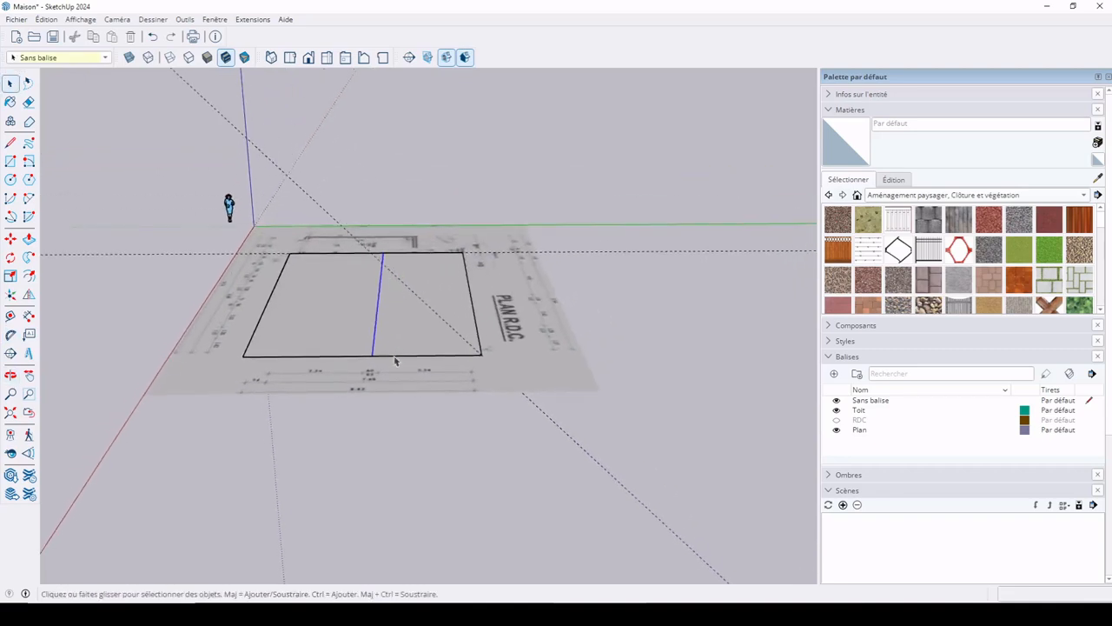
pyautogui.scroll(3, 320, 333)
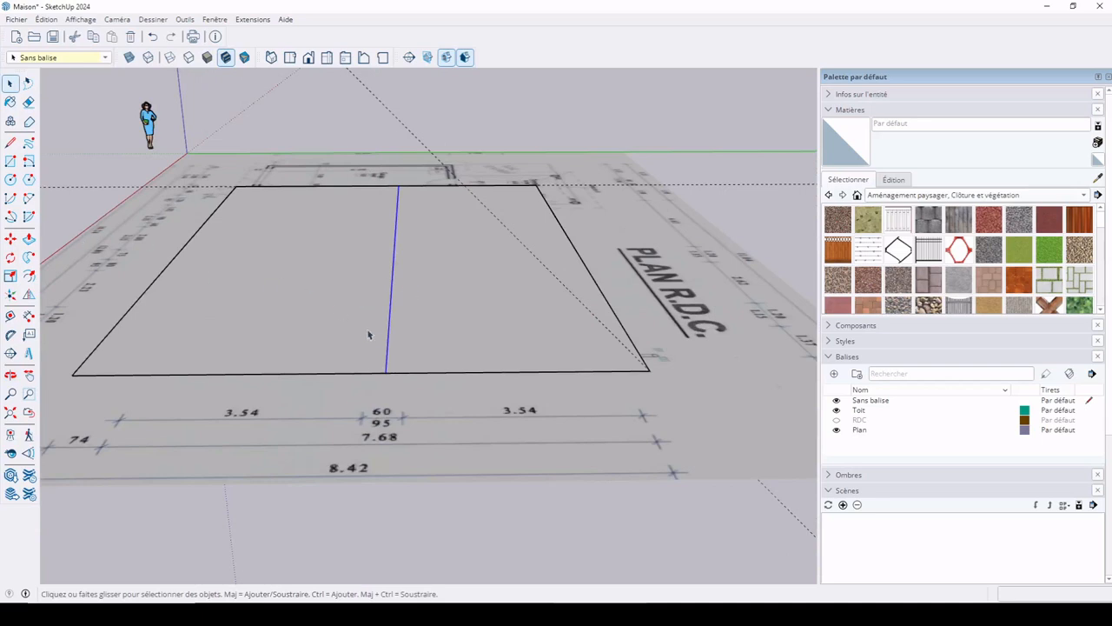
pyautogui.press('m')
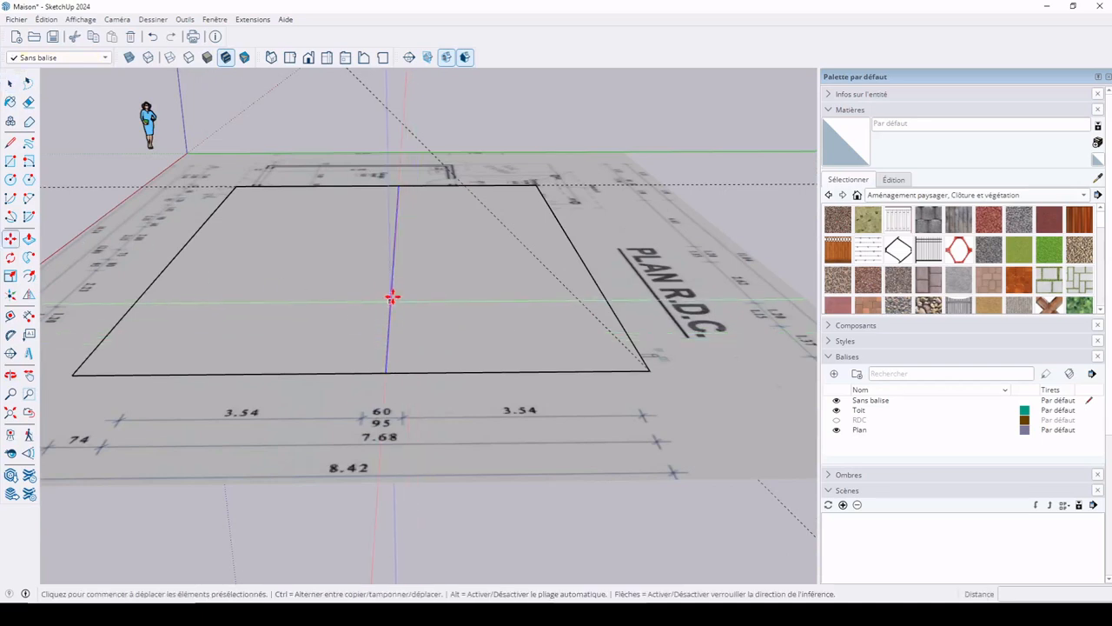
pyautogui.click(385, 376)
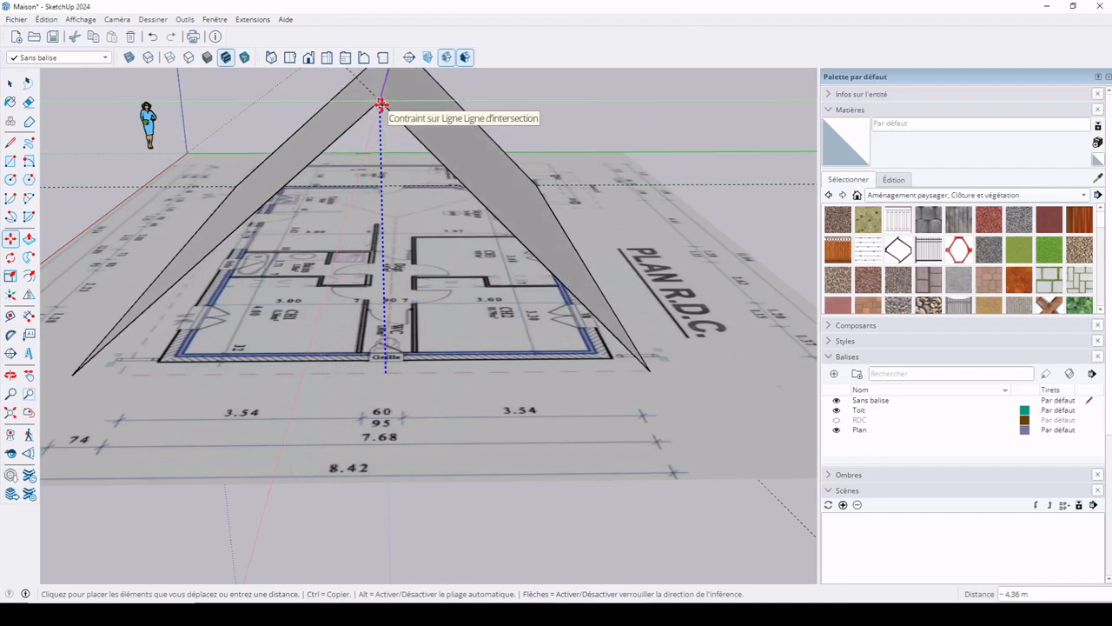
pyautogui.click(381, 106)
pyautogui.press('space')
pyautogui.click(537, 386)
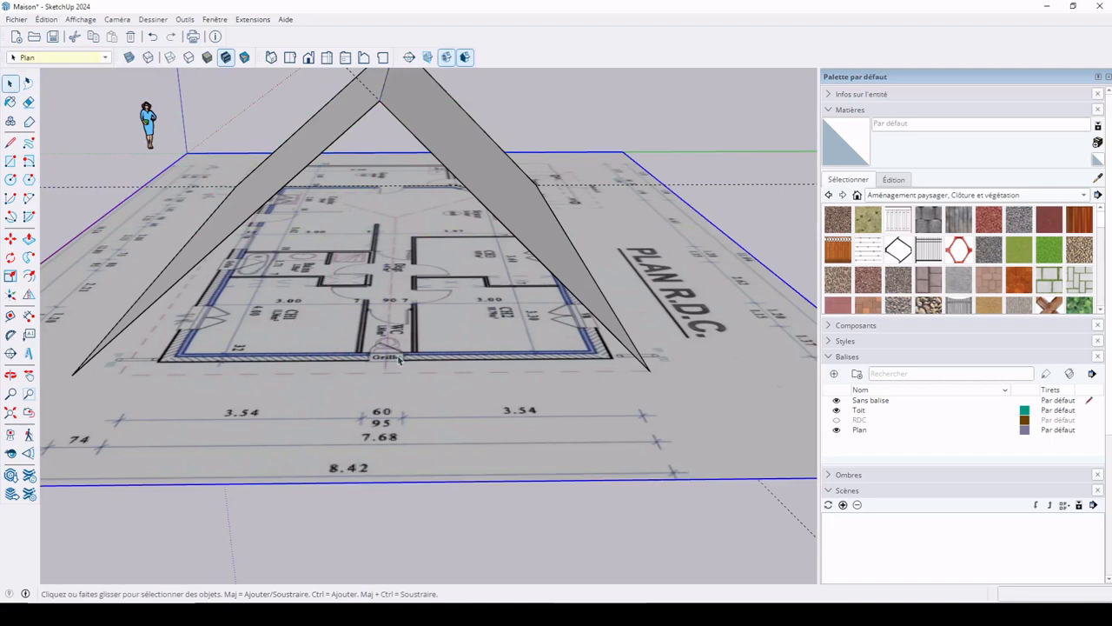
# Close both triangular gable ends of the roof with lines about 9.47 m long along their bases
pyautogui.press('l')
pyautogui.click(73, 372)
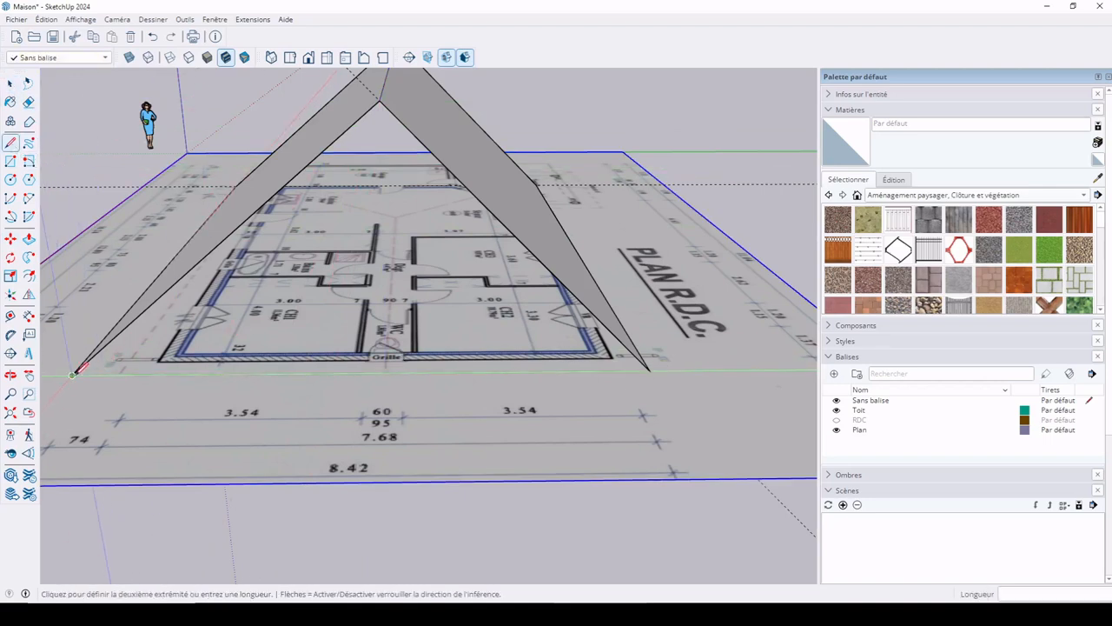
pyautogui.click(650, 369)
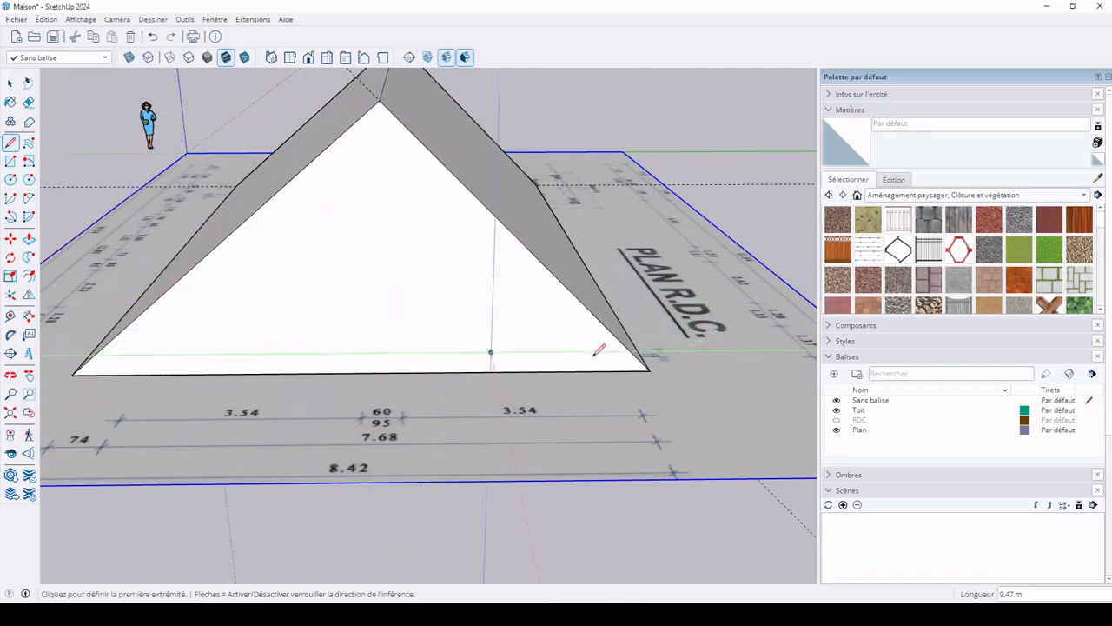
pyautogui.moveTo(313, 312); pyautogui.dragTo(410, 323, button='middle')
pyautogui.moveTo(331, 310); pyautogui.dragTo(337, 381, button='middle')
pyautogui.click(178, 406)
pyautogui.click(670, 380)
pyautogui.moveTo(670, 380); pyautogui.dragTo(541, 368, button='middle')
# Select all the connected faces and edges of the gable roof and turn them into a group
pyautogui.click(10, 83)
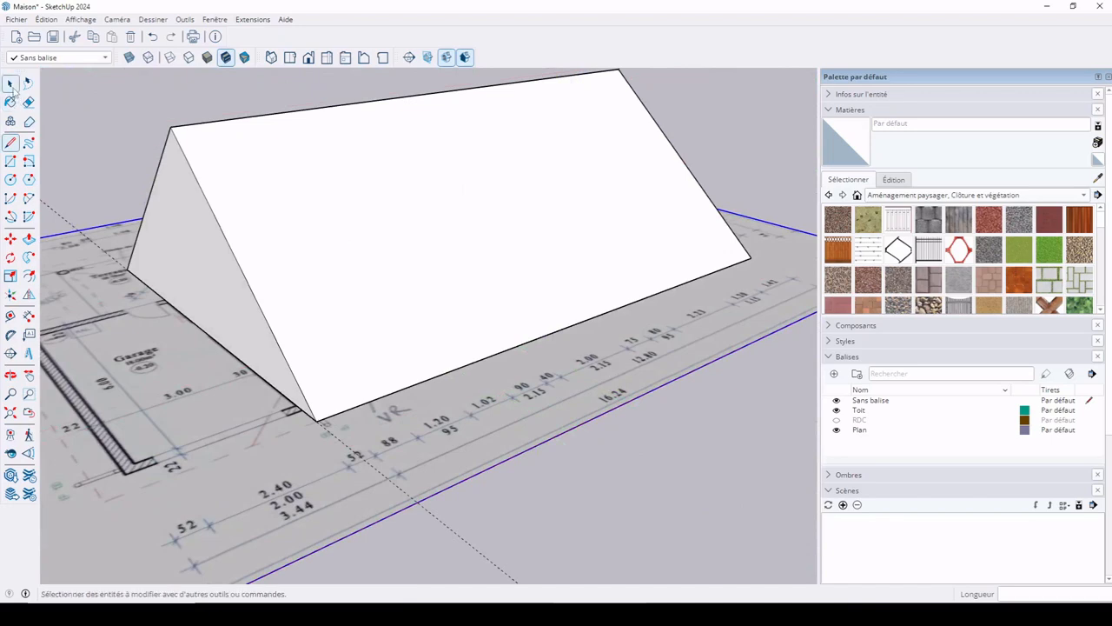
pyautogui.tripleClick(427, 274)
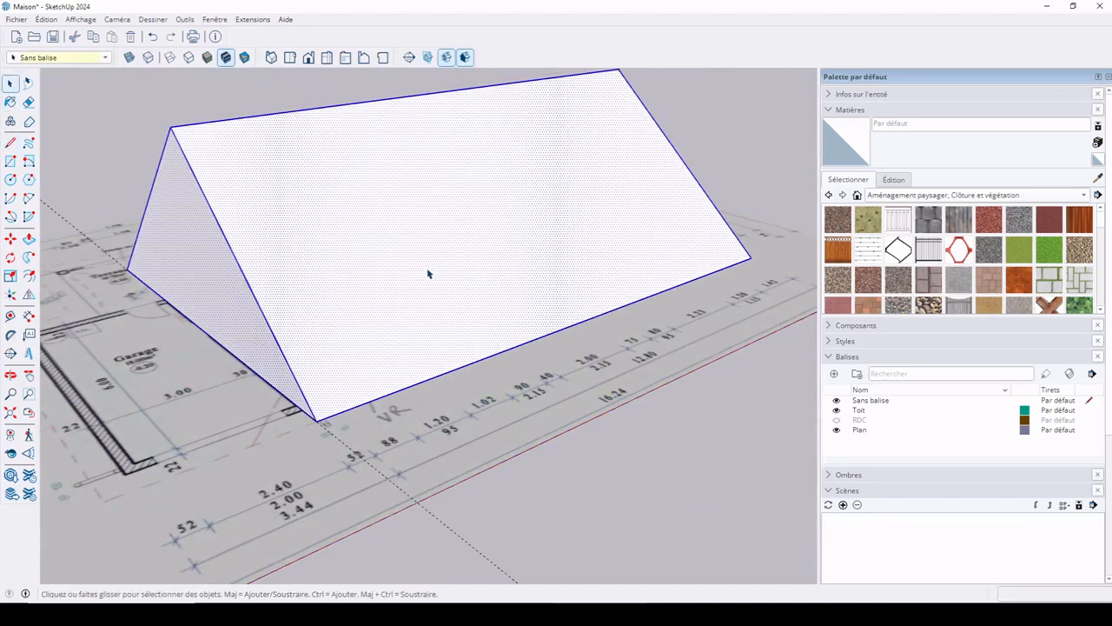
pyautogui.rightClick(426, 288)
pyautogui.click(430, 391)
pyautogui.click(425, 412)
pyautogui.moveTo(372, 396); pyautogui.dragTo(499, 391, button='middle')
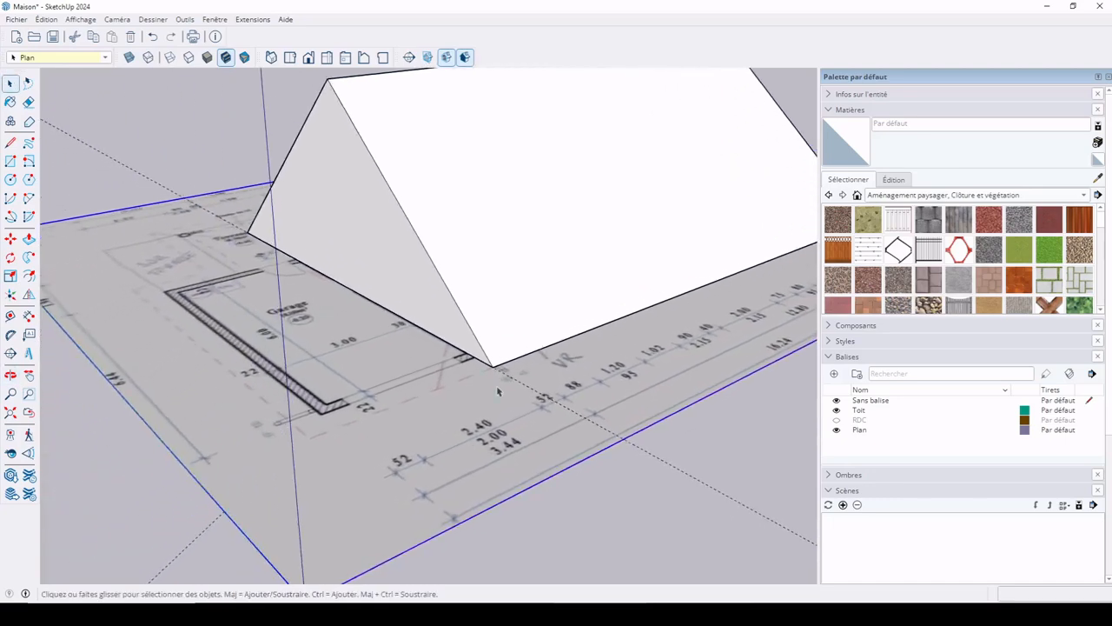
# Draw a rectangle about 6.49 m by 3.22 m over the garage outline, from its inner house-side corner to the opposite outer wall corner
pyautogui.hotkey('alt', 'Tab')
pyautogui.click(918, 487)
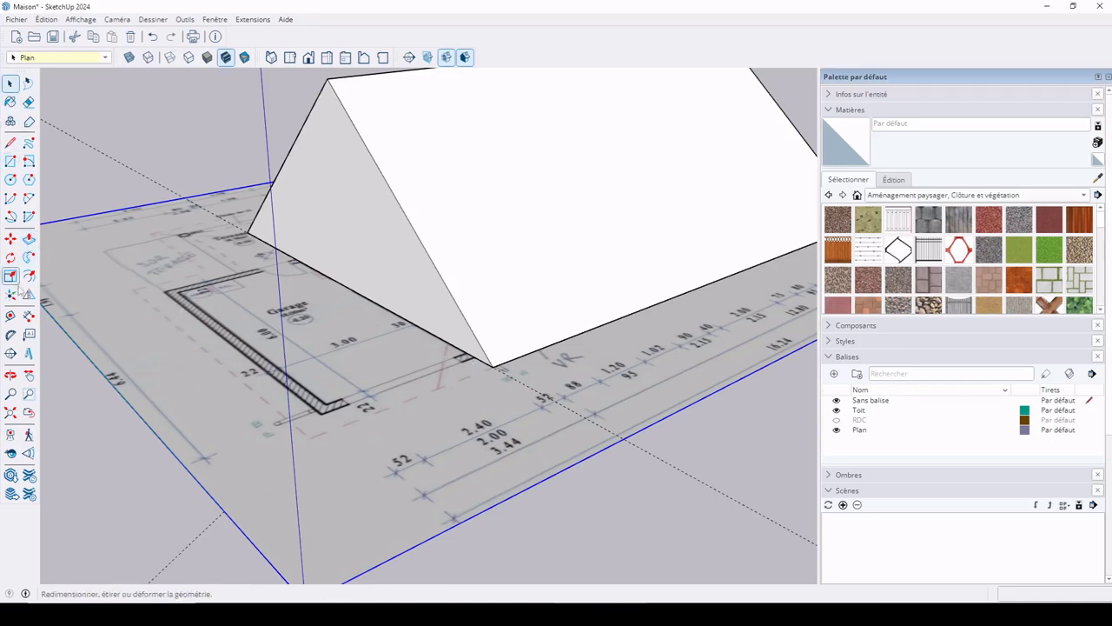
pyautogui.click(10, 161)
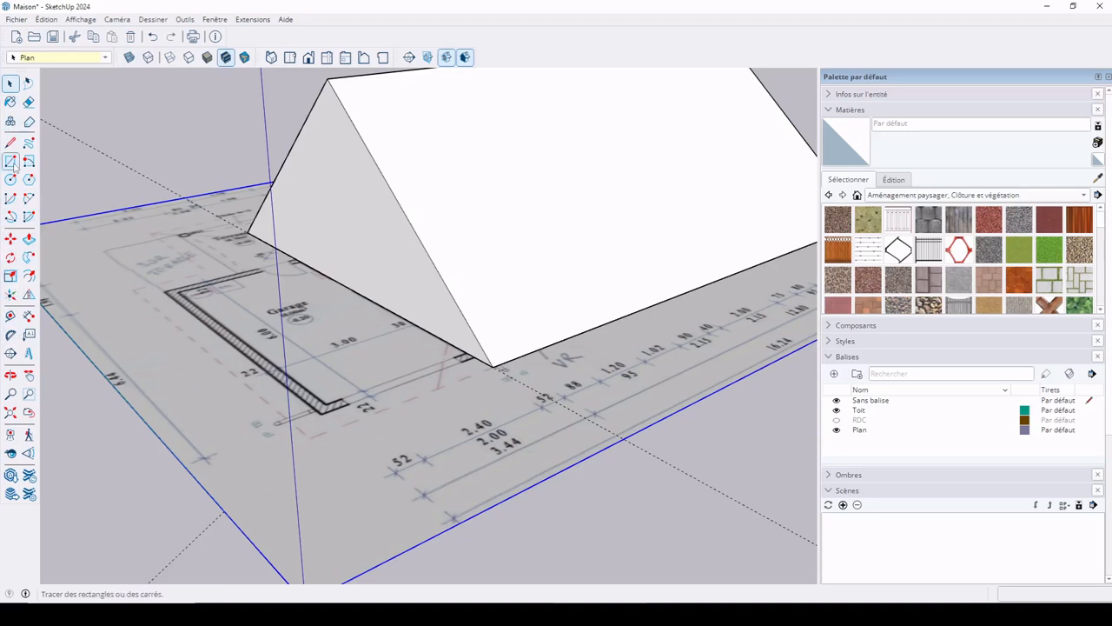
pyautogui.scroll(5, 304, 278)
pyautogui.scroll(5, 300, 278)
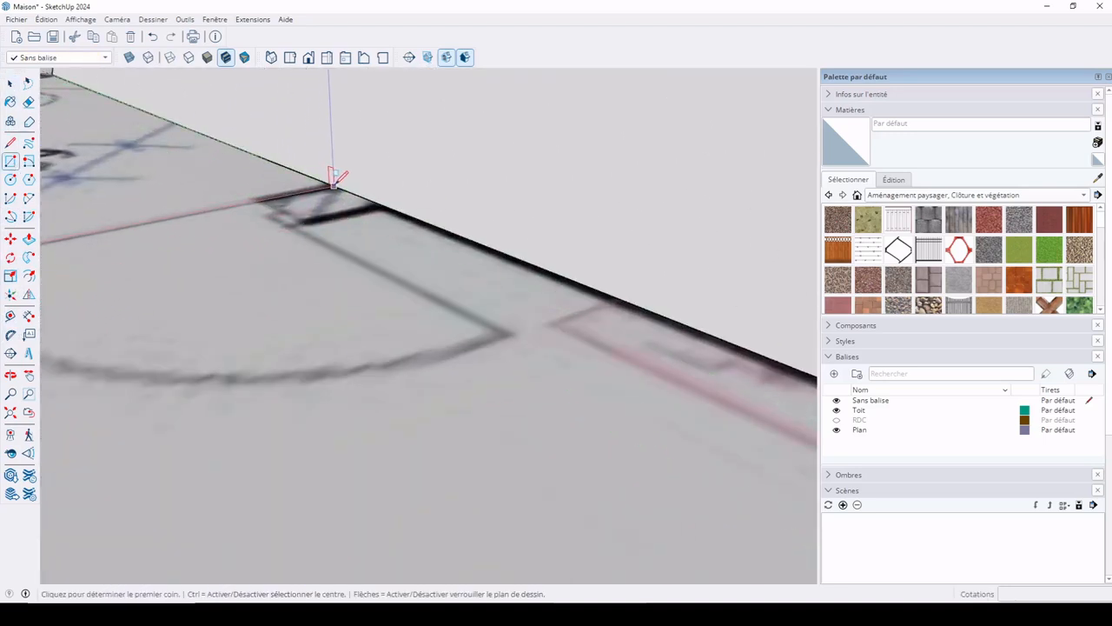
pyautogui.scroll(4, 333, 181)
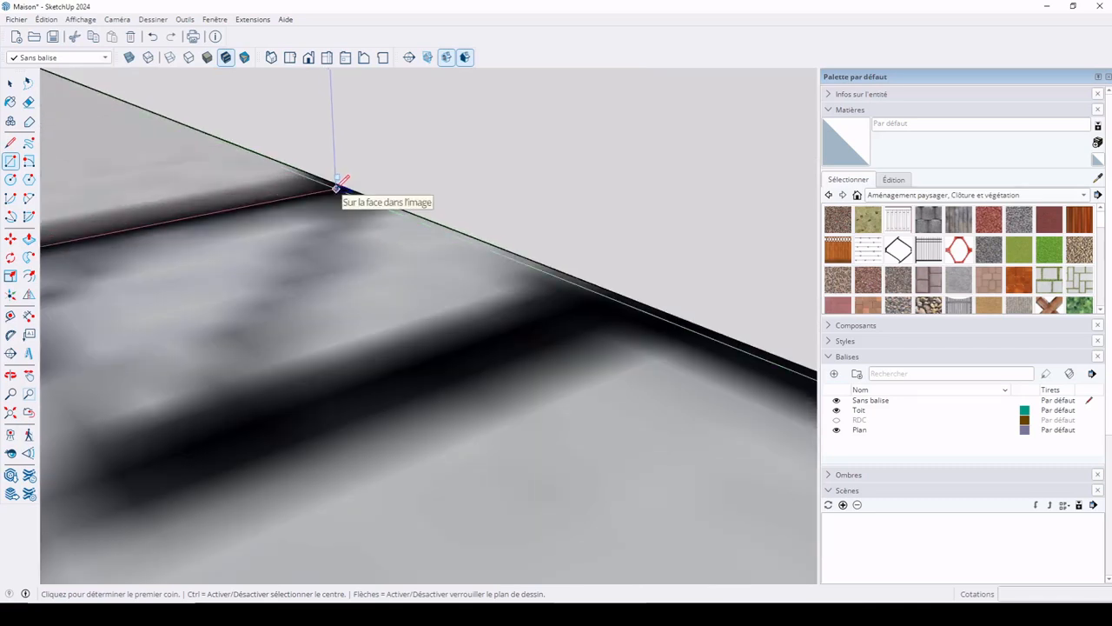
pyautogui.click(336, 184)
pyautogui.scroll(-6, 371, 310)
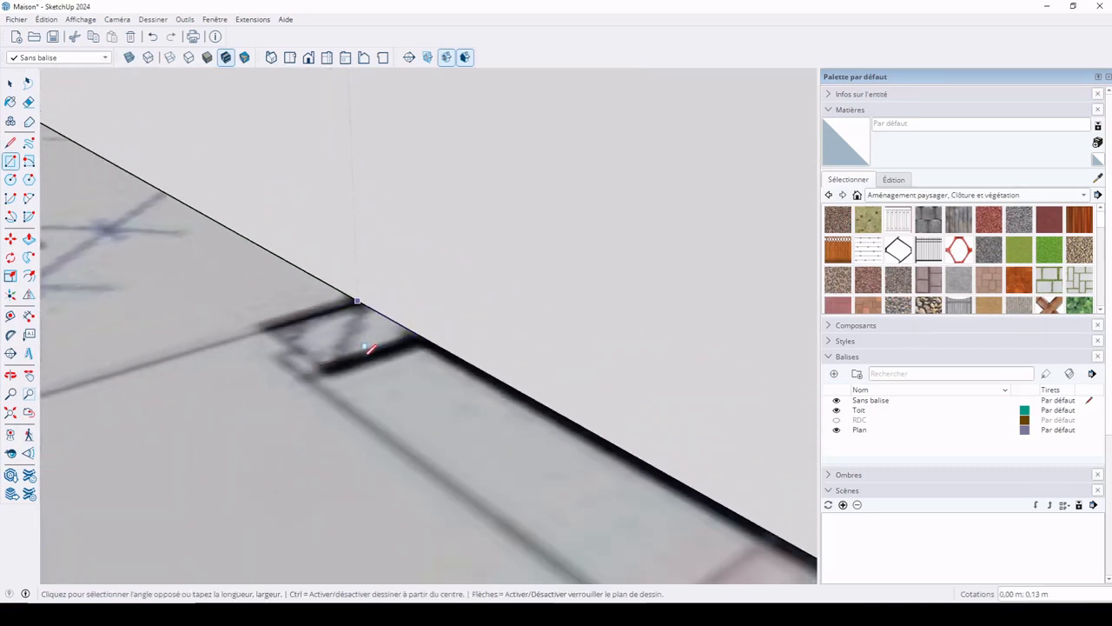
pyautogui.scroll(-4, 359, 357)
pyautogui.scroll(4, 361, 365)
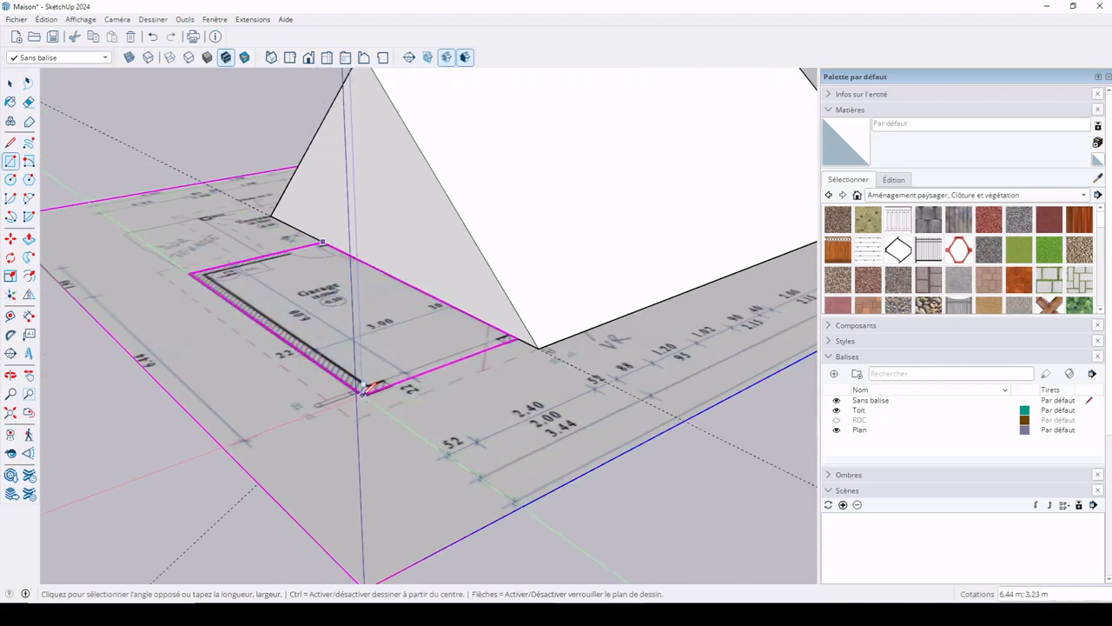
pyautogui.scroll(6, 365, 390)
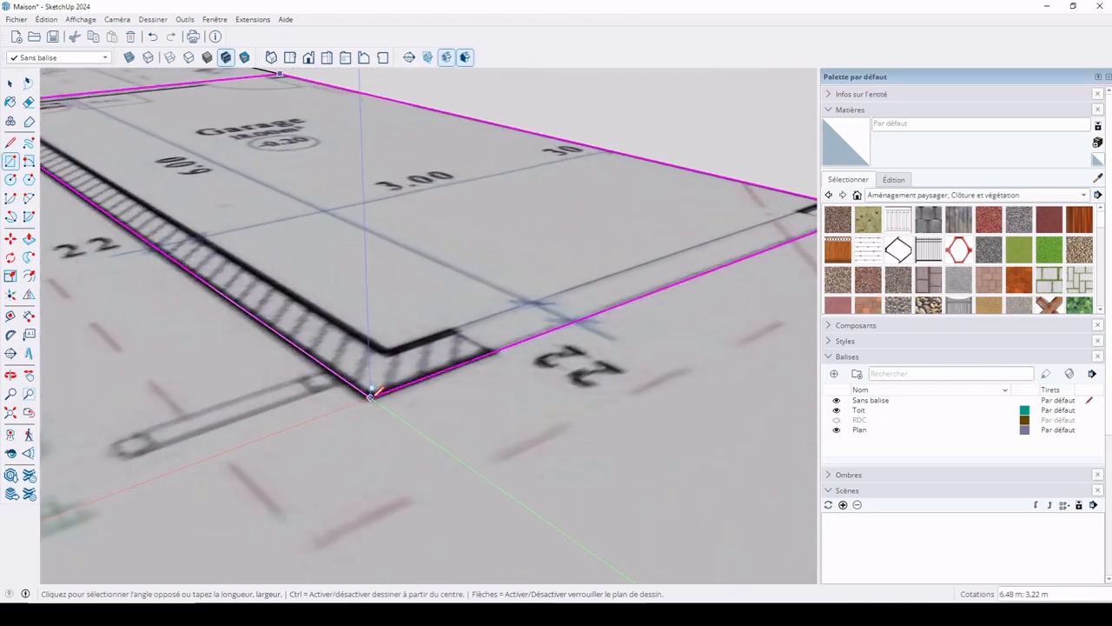
pyautogui.click(368, 391)
pyautogui.scroll(-3, 368, 391)
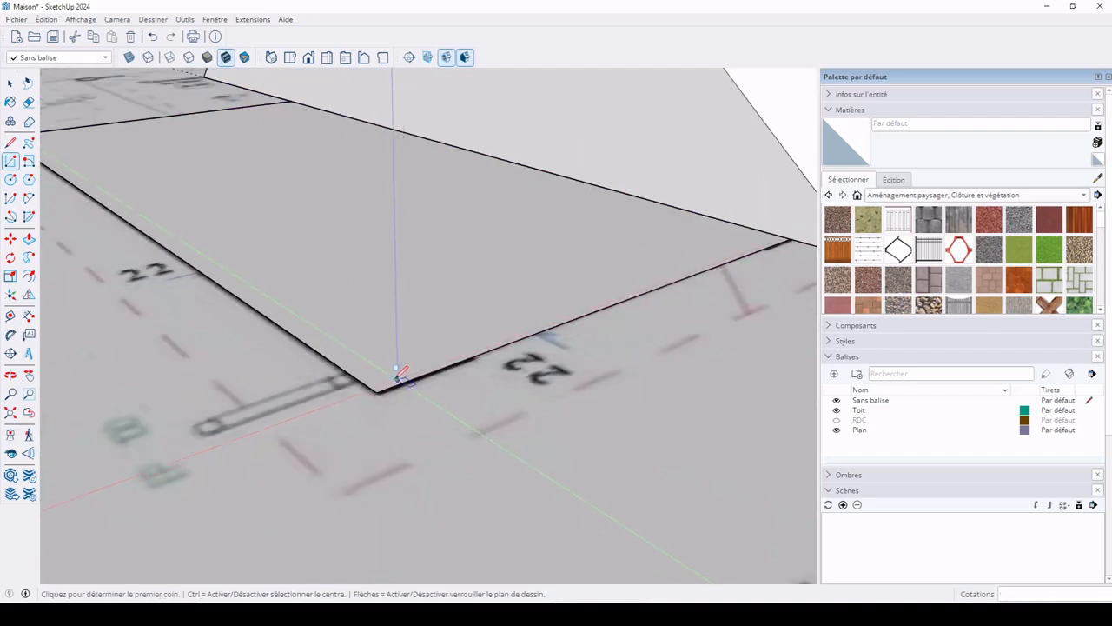
# Offset the garage rectangle's outline inward by 22 cm
pyautogui.press('space')
pyautogui.click(265, 241)
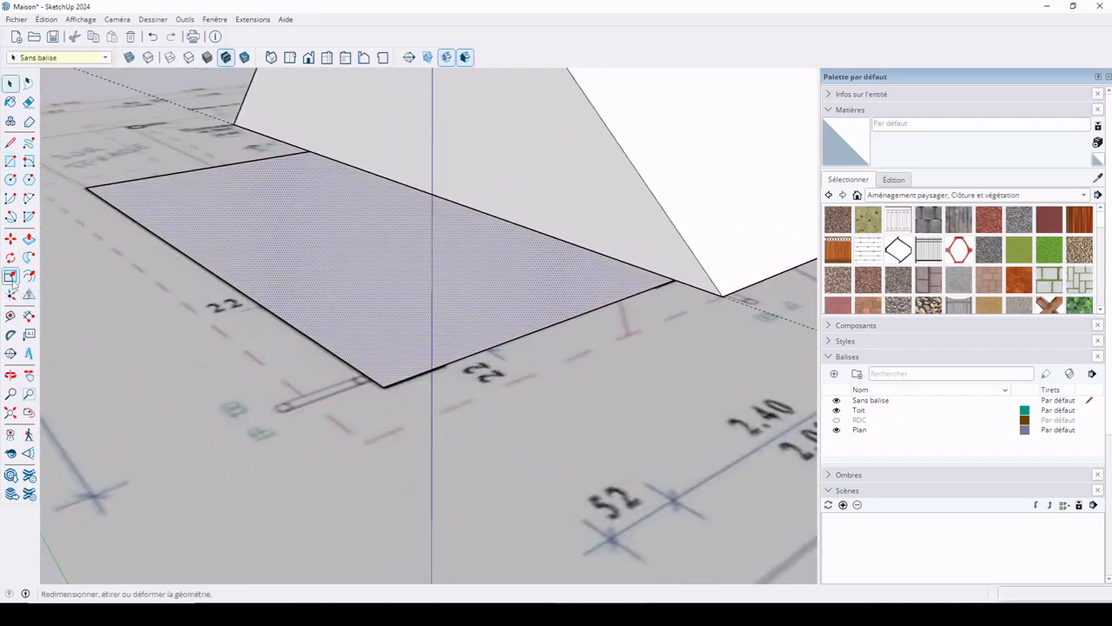
pyautogui.click(29, 277)
pyautogui.click(179, 223)
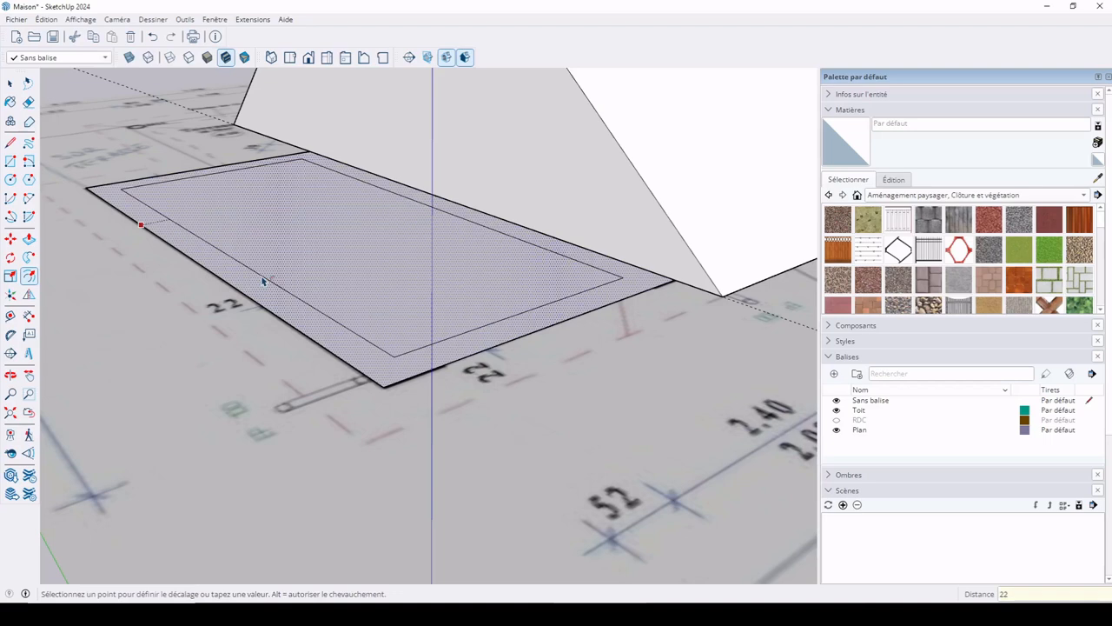
pyautogui.press('Return')
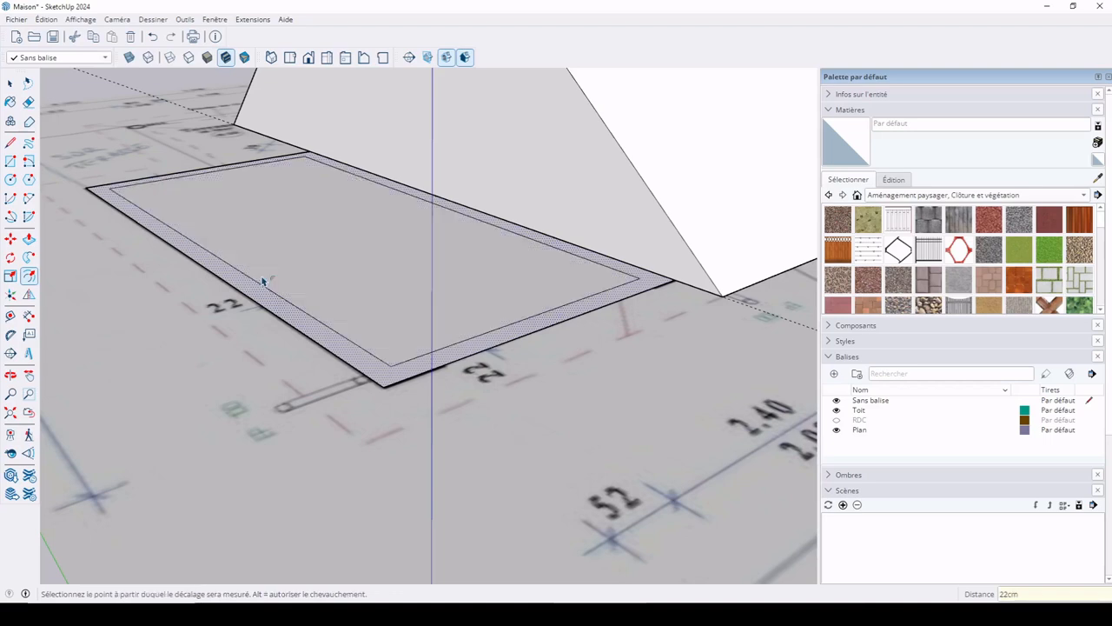
pyautogui.press('space')
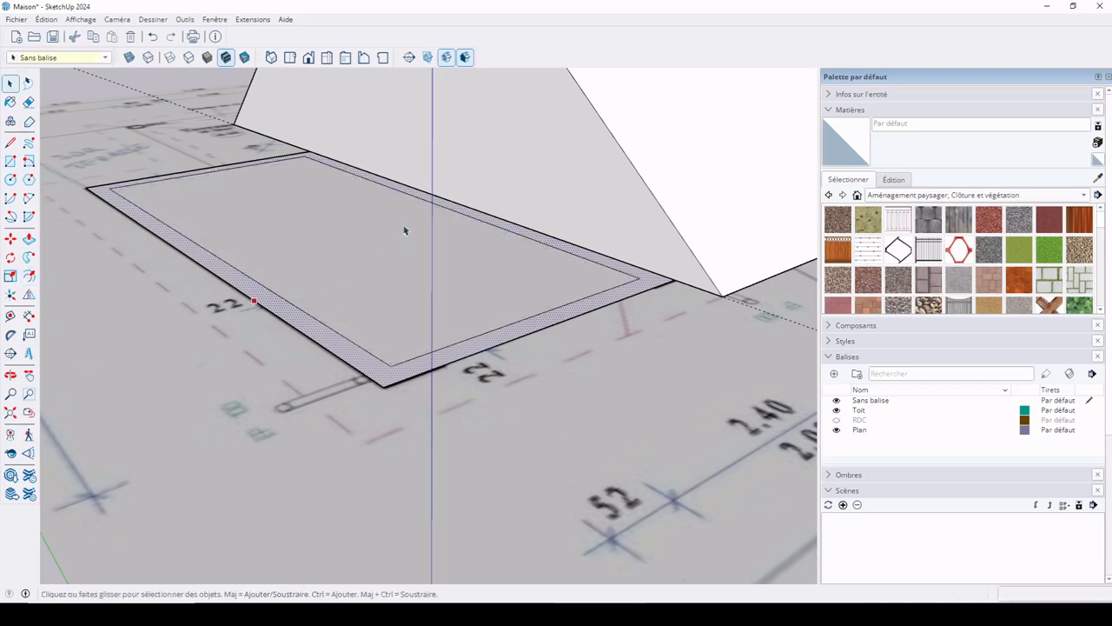
# Try to extrude the full border strip around the garage rectangle upward about 0.28 m, and undo the extrusion
pyautogui.moveTo(363, 266); pyautogui.dragTo(343, 331, button='middle')
pyautogui.click(319, 318)
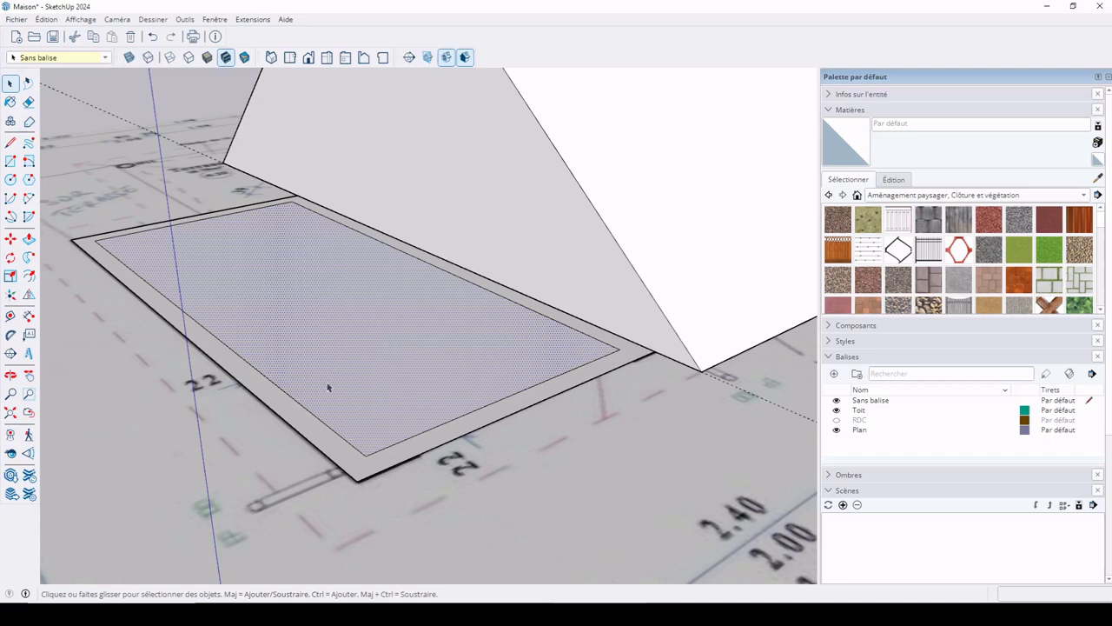
pyautogui.click(290, 412)
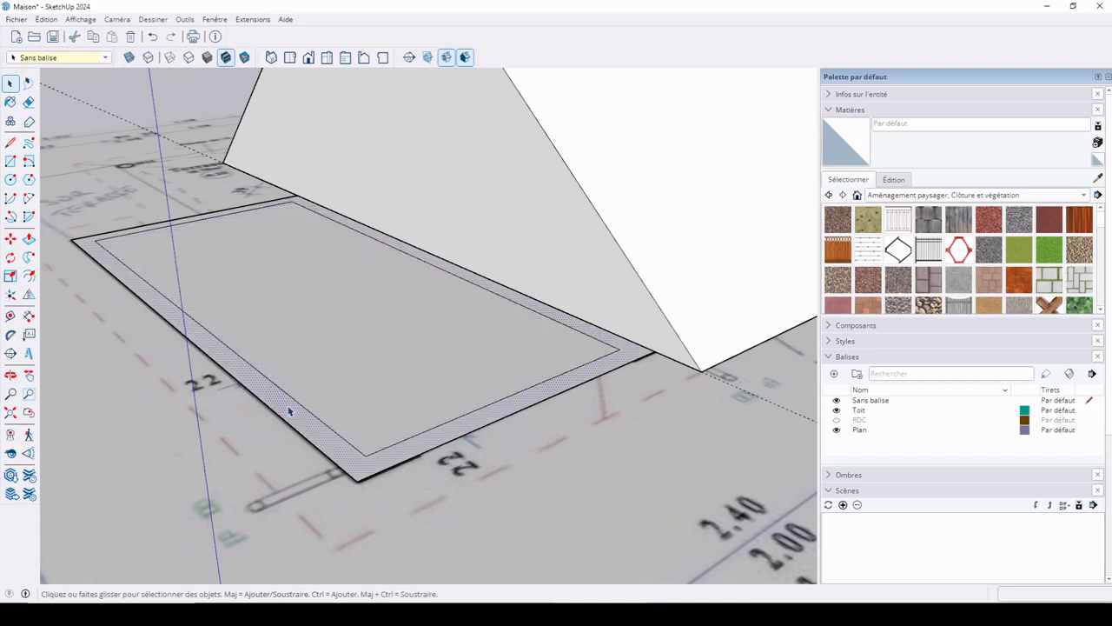
pyautogui.press('p')
pyautogui.moveTo(349, 446); pyautogui.dragTo(269, 375, button='middle')
pyautogui.click(269, 375)
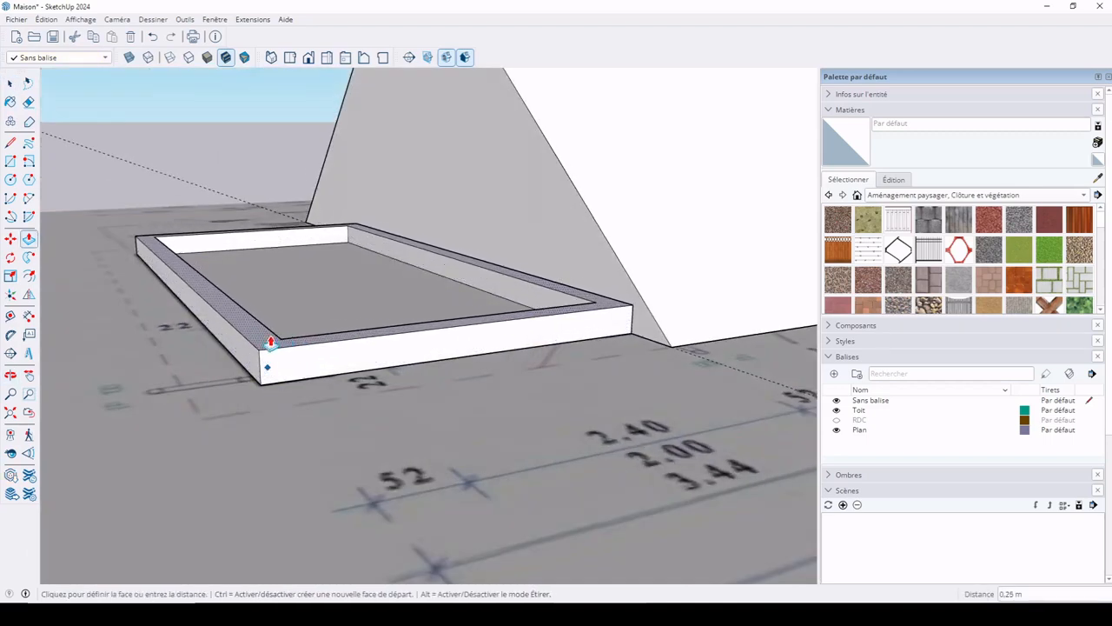
pyautogui.click(269, 343)
pyautogui.moveTo(269, 332); pyautogui.dragTo(360, 355, button='middle')
pyautogui.press('p')
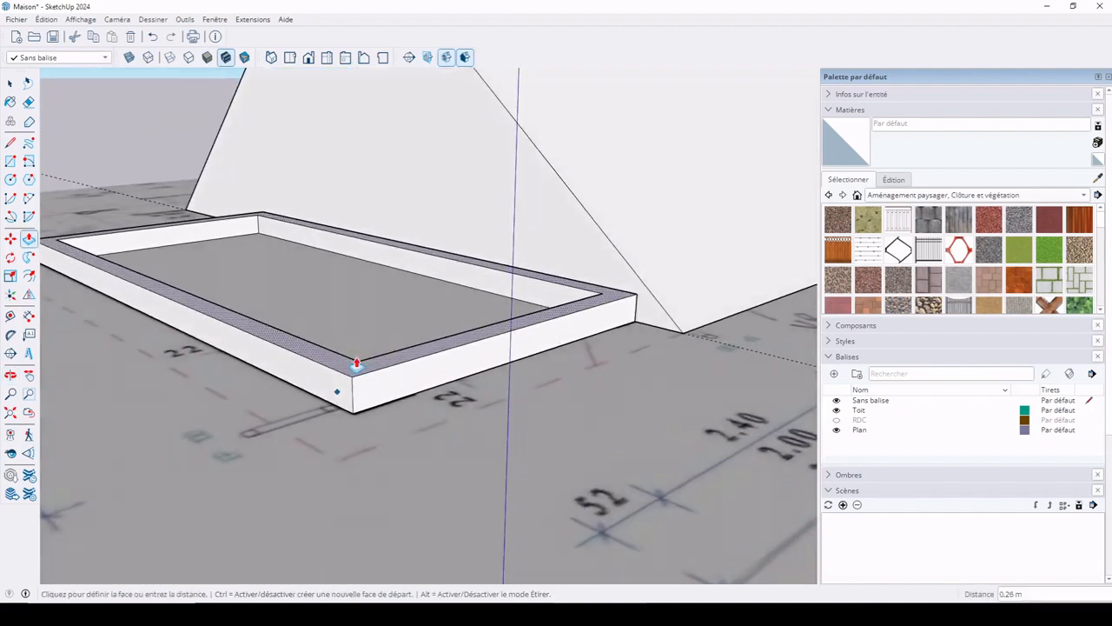
pyautogui.click(385, 361)
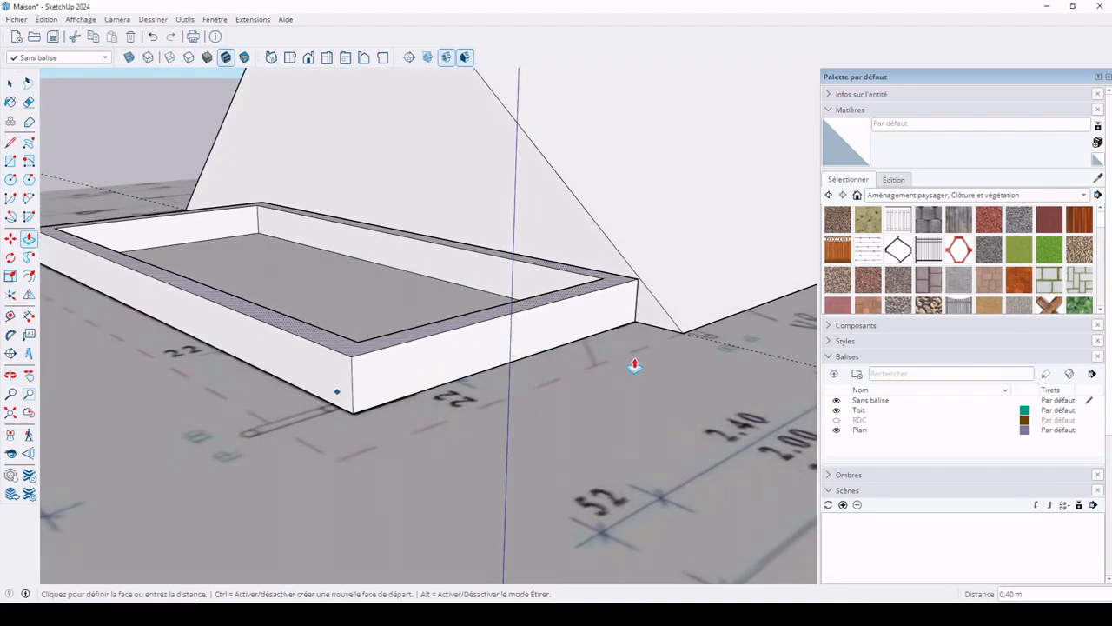
pyautogui.moveTo(605, 331); pyautogui.dragTo(596, 397, button='middle')
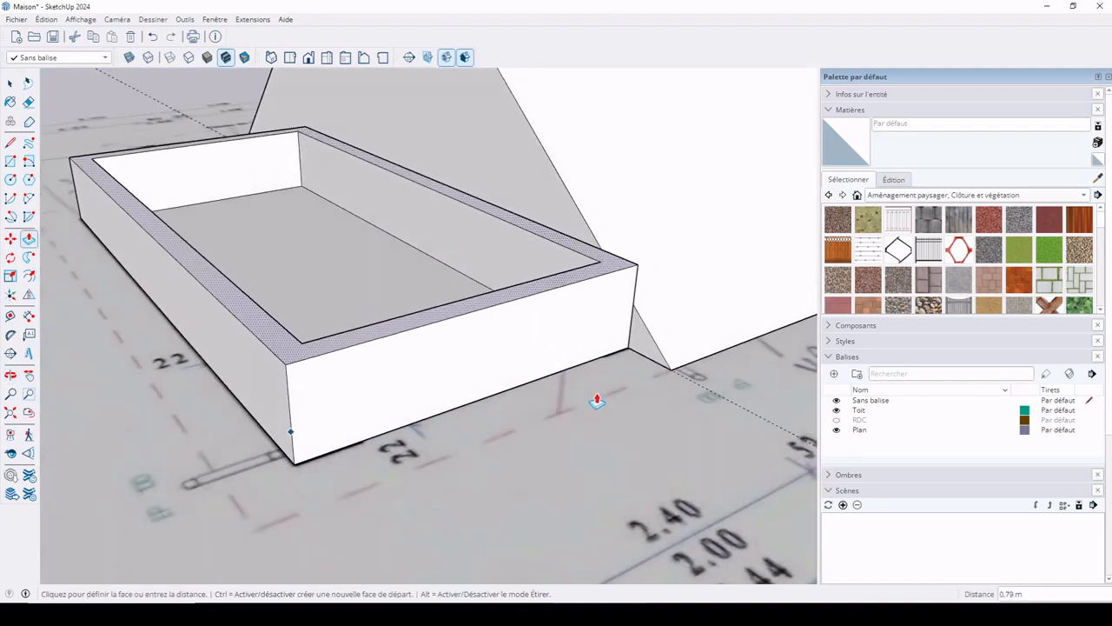
pyautogui.click(560, 435)
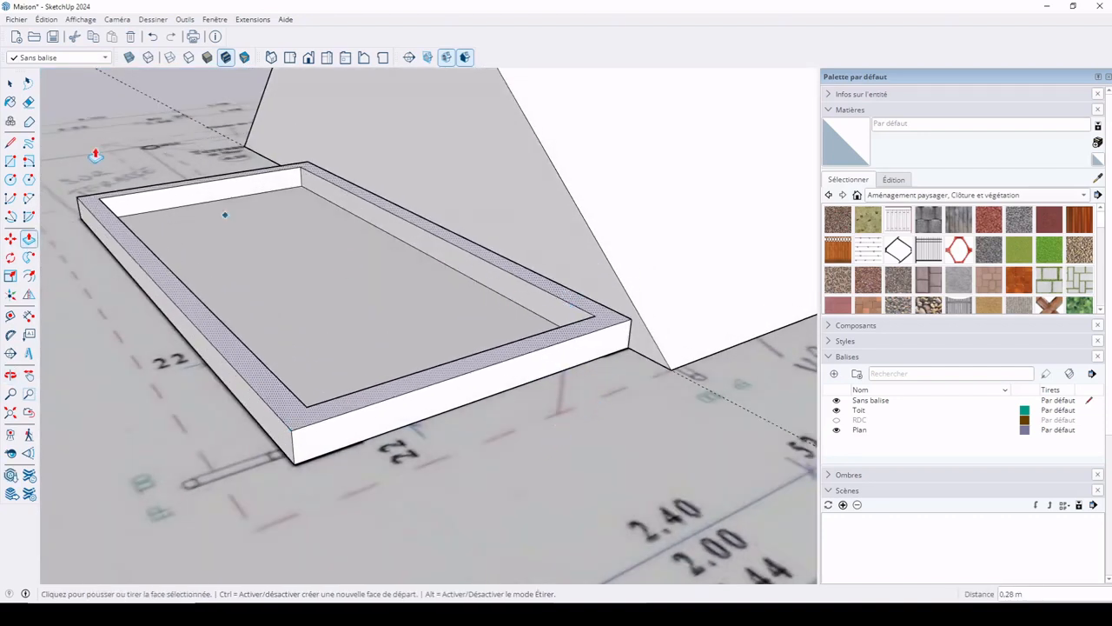
pyautogui.press('space')
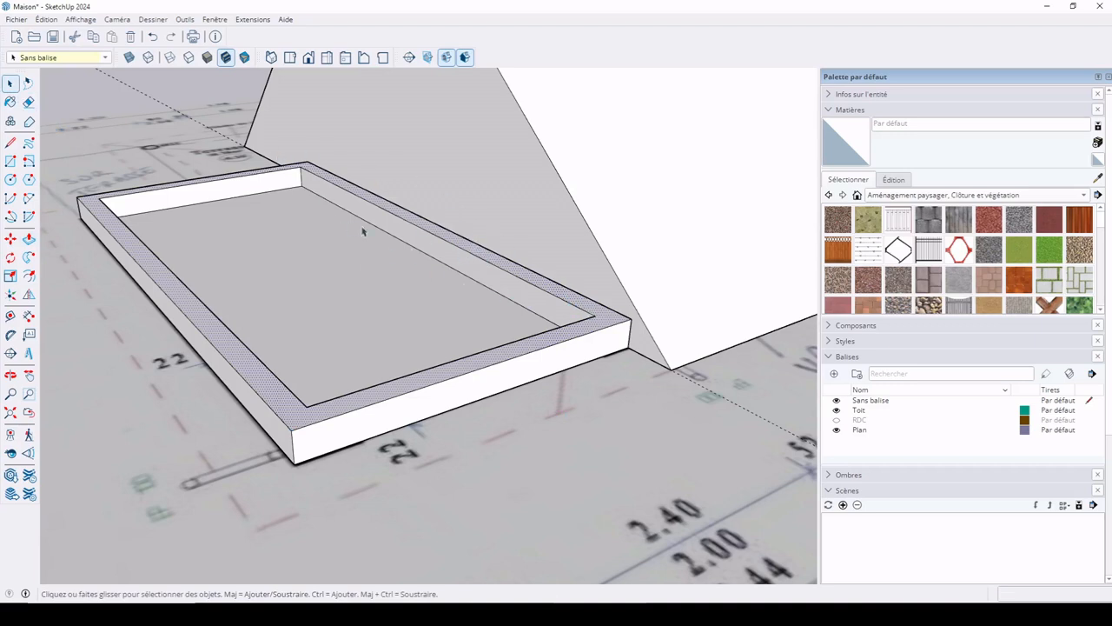
pyautogui.hotkey('ctrl', 'z')
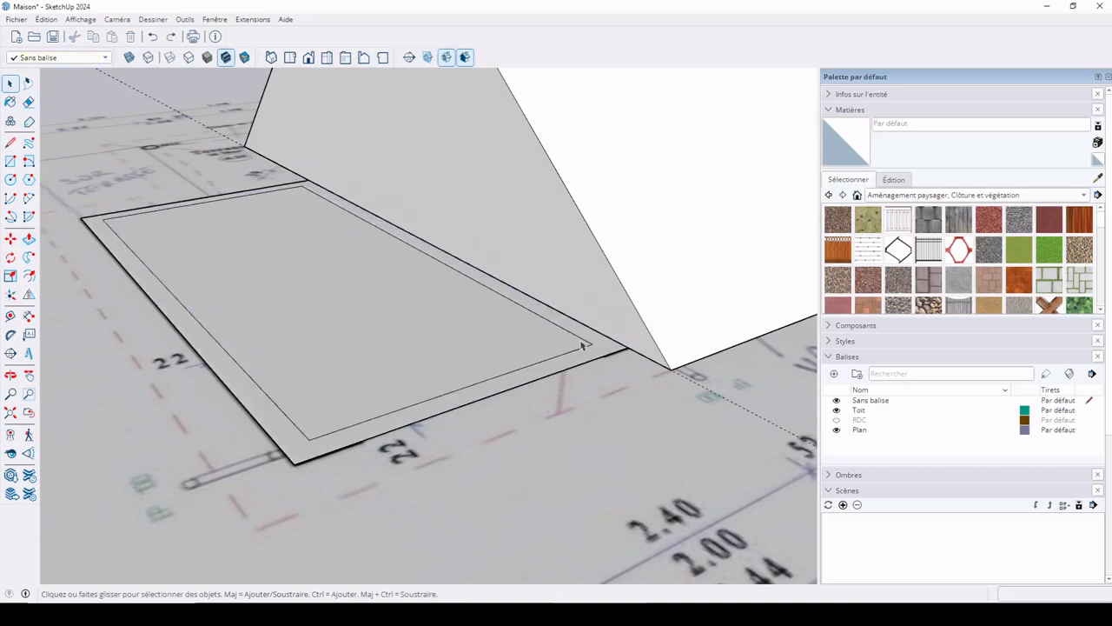
# Delete the inner offset edge along the gable and extend the inner line at the garage's front end to the house-side edge
pyautogui.press('Delete')
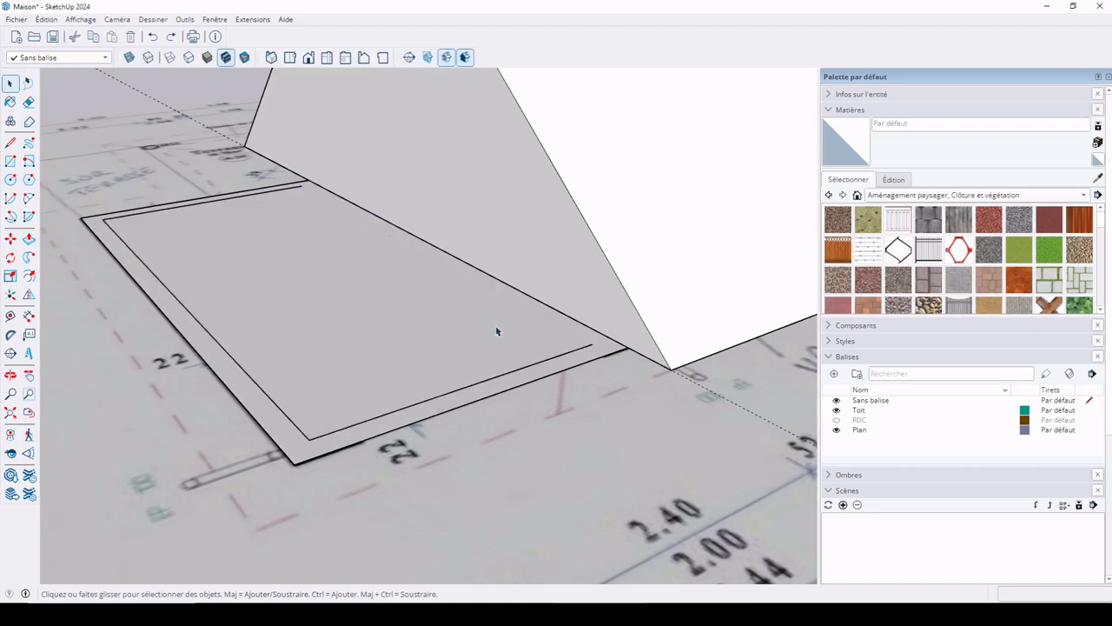
pyautogui.press('l')
pyautogui.scroll(6, 545, 337)
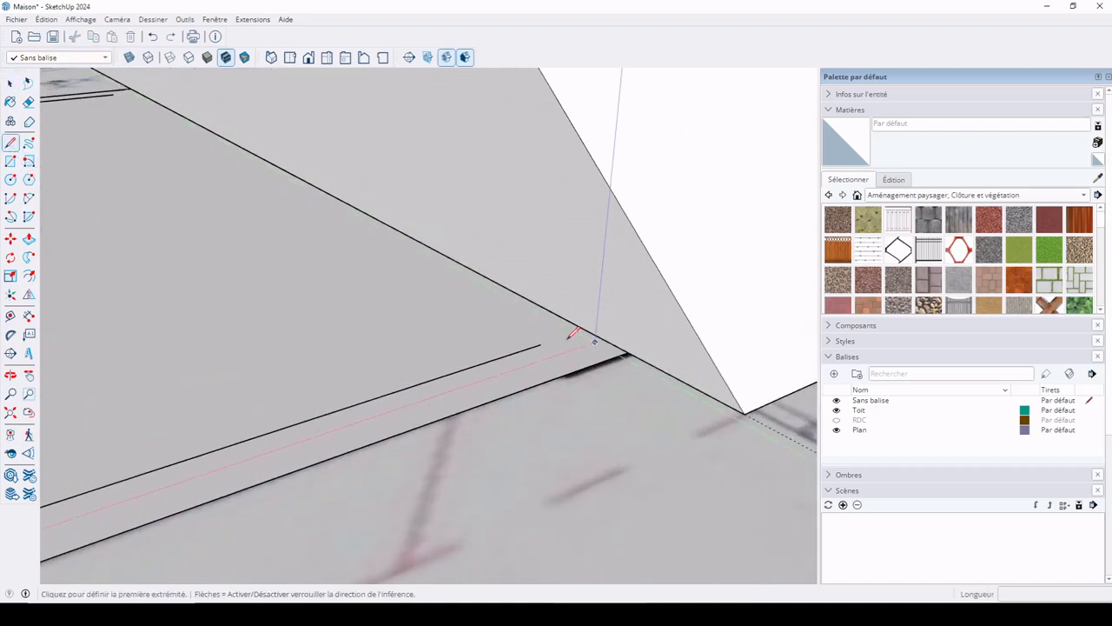
pyautogui.click(511, 345)
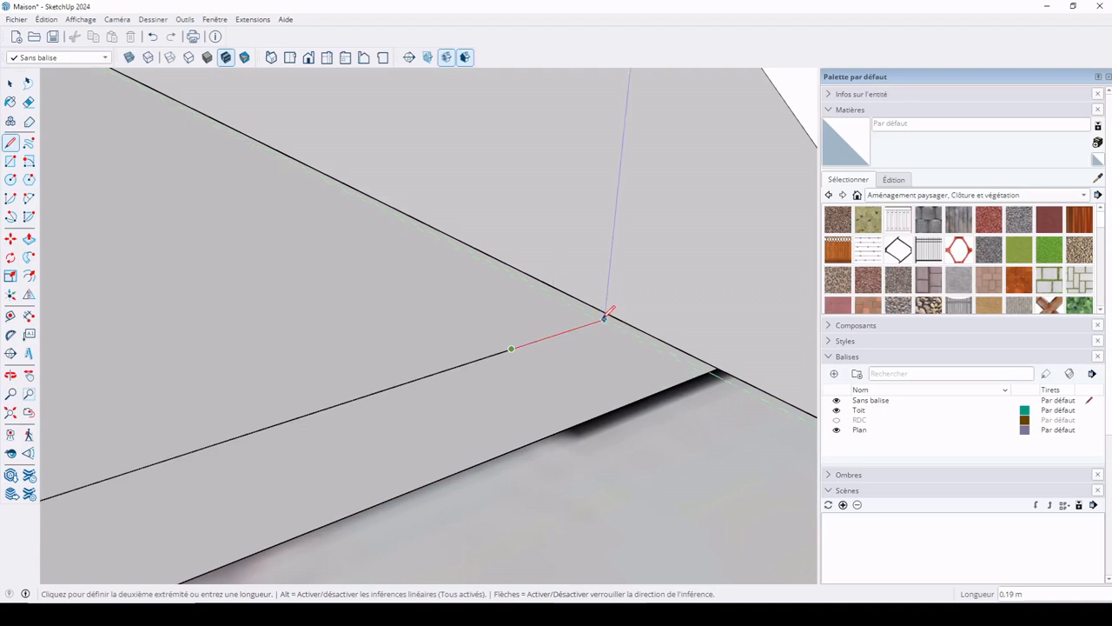
pyautogui.click(614, 316)
pyautogui.scroll(-6, 515, 325)
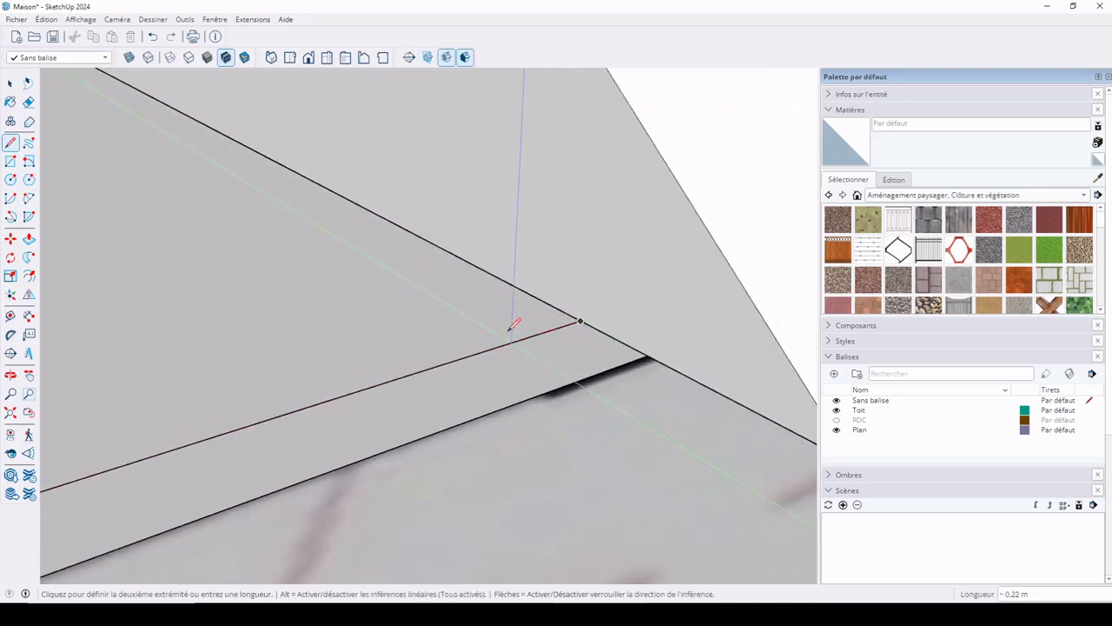
pyautogui.press('space')
# Extend the inner line at the garage's terrace end with a short segment to the house-side edge
pyautogui.scroll(-10, 554, 417)
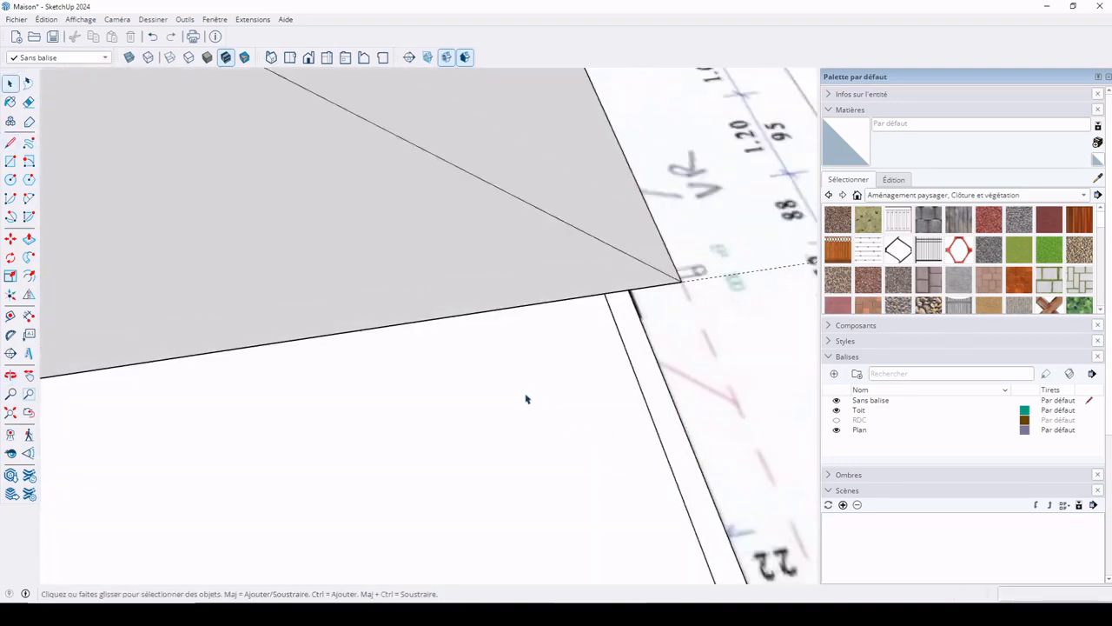
pyautogui.scroll(5, 408, 356)
pyautogui.press('l')
pyautogui.scroll(5, 469, 330)
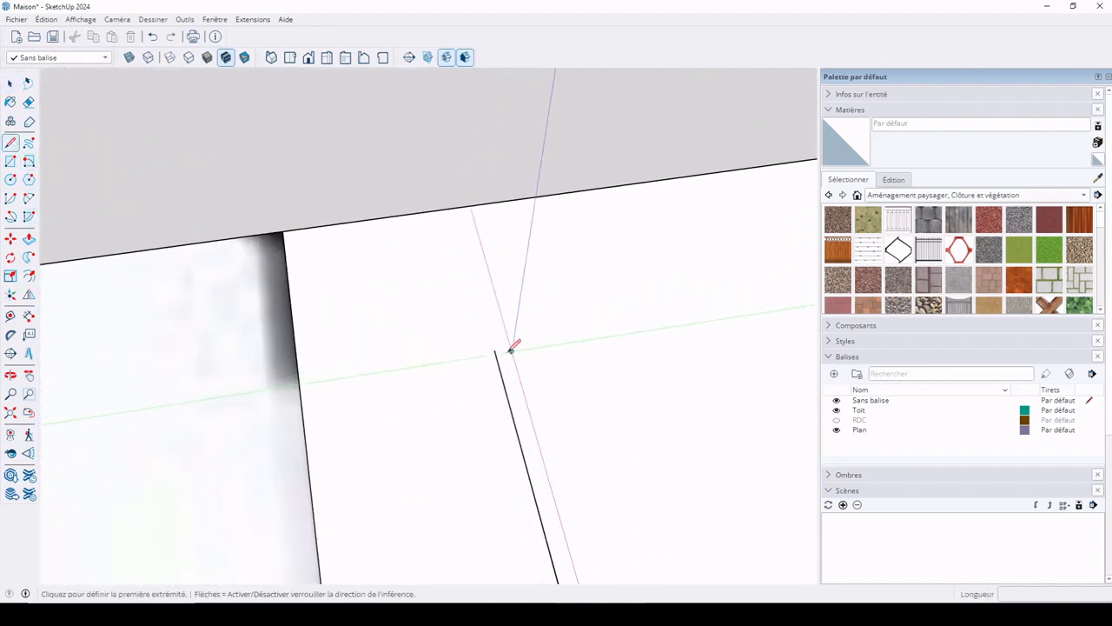
pyautogui.click(493, 351)
pyautogui.click(458, 208)
pyautogui.press('space')
# Extrude the U-shaped border strip of the garage outline upward by 20 cm
pyautogui.scroll(-1, 455, 312)
pyautogui.click(456, 314)
pyautogui.scroll(-10, 456, 317)
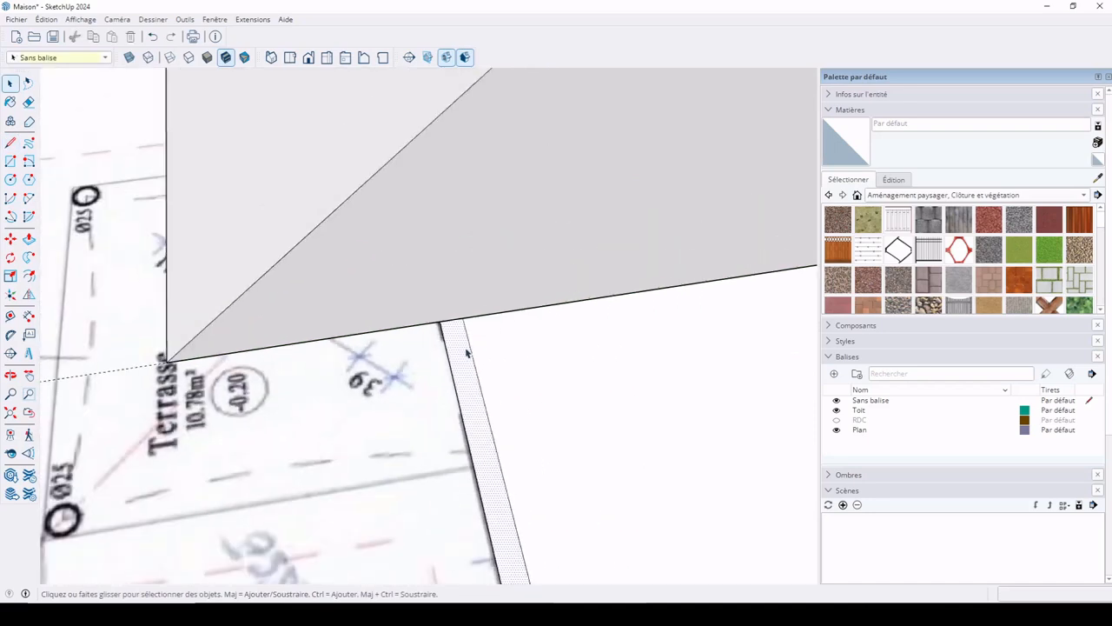
pyautogui.moveTo(528, 354); pyautogui.dragTo(469, 386, button='middle')
pyautogui.moveTo(570, 391); pyautogui.dragTo(181, 248, button='middle')
pyautogui.scroll(5, 485, 443)
pyautogui.keyDown('shift'); pyautogui.moveTo(485, 443); pyautogui.dragTo(475, 395, button='middle'); pyautogui.keyUp('shift')
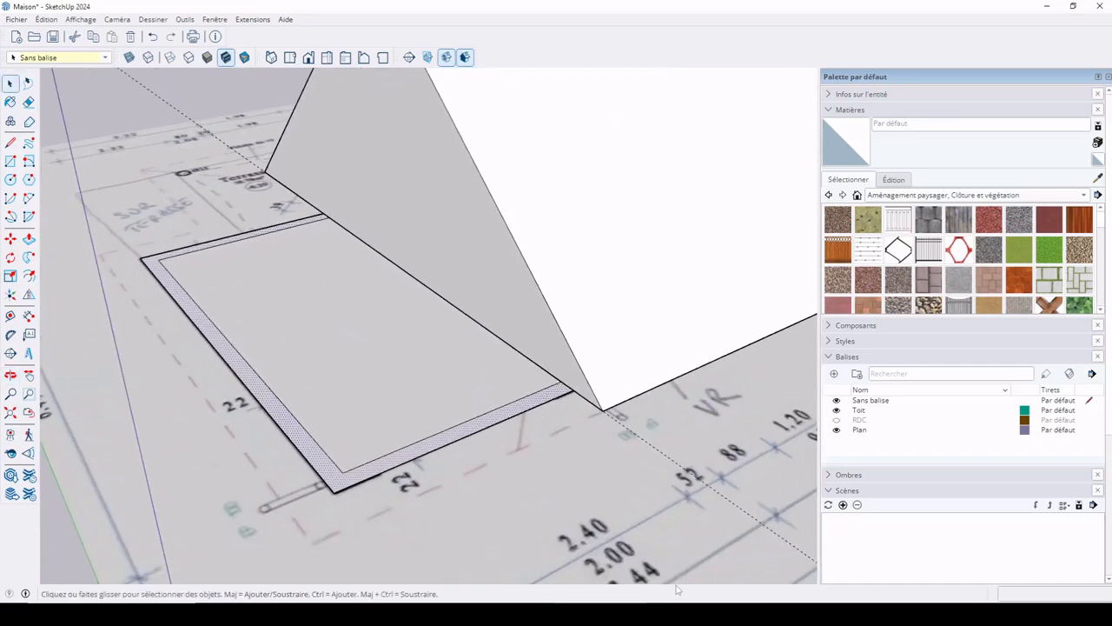
pyautogui.click(678, 611)
pyautogui.press('p')
pyautogui.scroll(2, 455, 442)
pyautogui.click(446, 441)
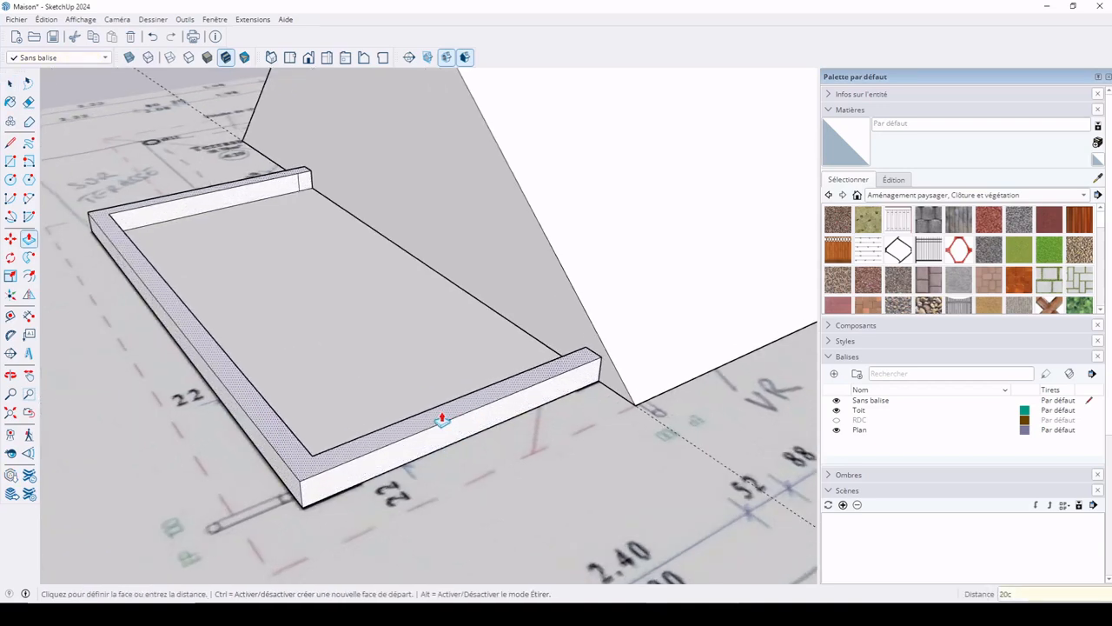
pyautogui.write('20cm')
pyautogui.press('Return')
# Group the garage's flat roof together with its raised border
pyautogui.press('space')
pyautogui.tripleClick(345, 286)
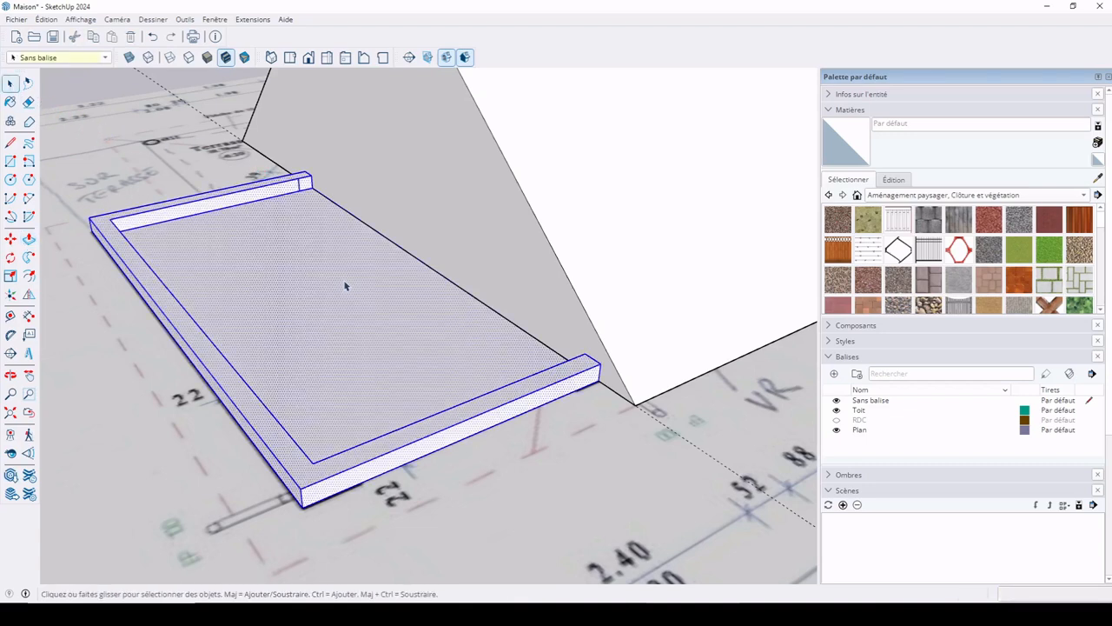
pyautogui.rightClick(379, 334)
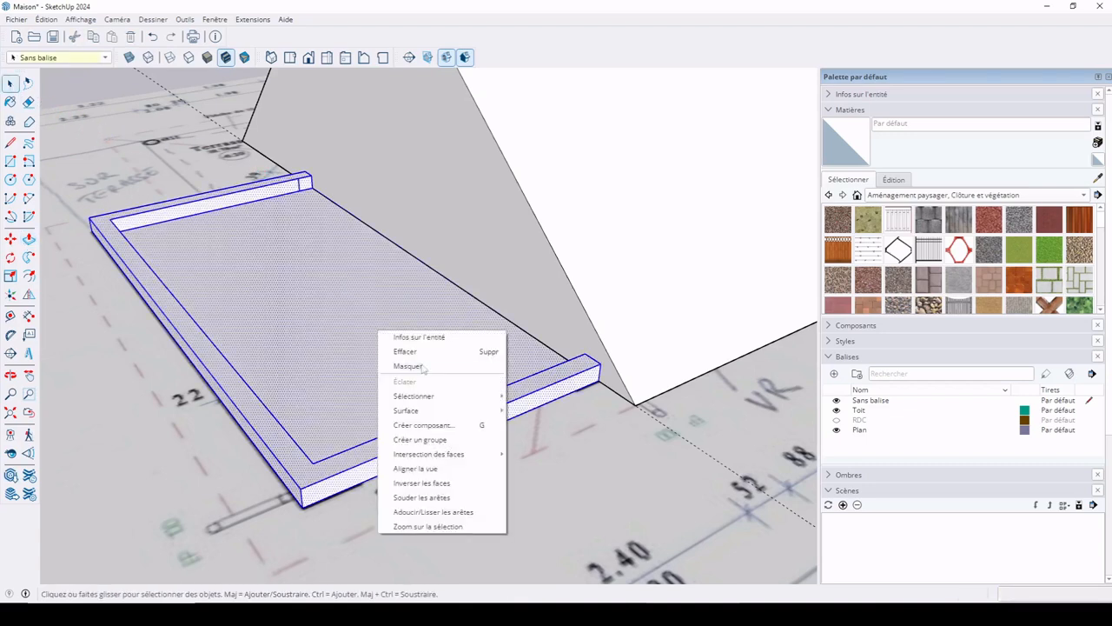
pyautogui.click(443, 440)
pyautogui.click(593, 320)
# Select the gable roof and the garage's flat roof together and make the RDC walls visible
pyautogui.scroll(-5, 580, 383)
pyautogui.moveTo(645, 388); pyautogui.dragTo(347, 370, button='middle')
pyautogui.click(569, 414)
pyautogui.moveTo(571, 415); pyautogui.dragTo(636, 438, button='middle')
pyautogui.scroll(-2, 635, 427)
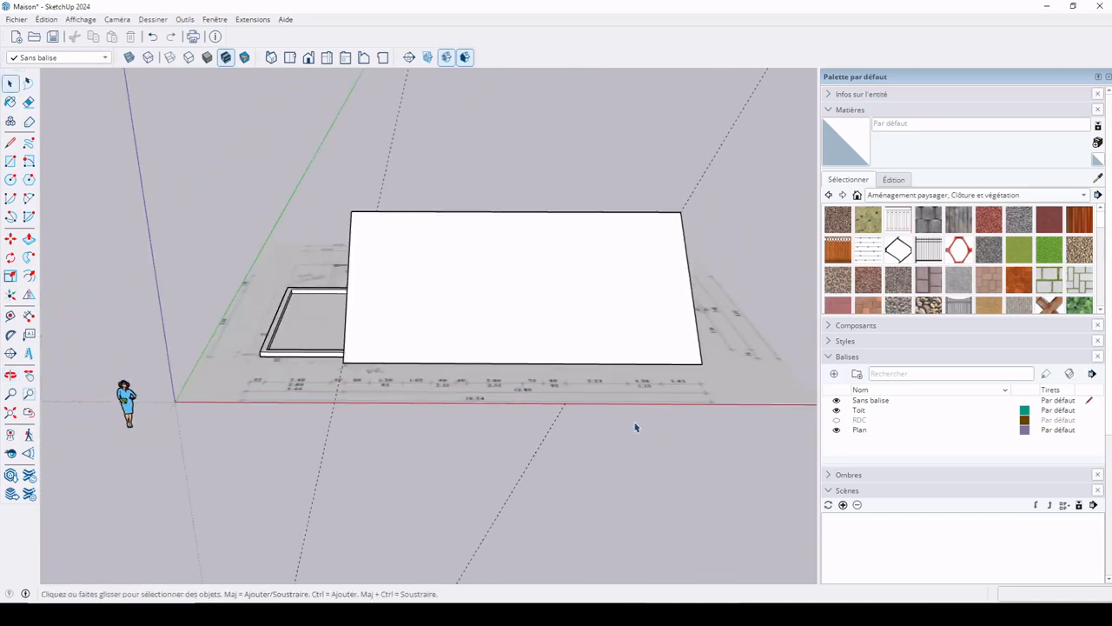
pyautogui.click(836, 421)
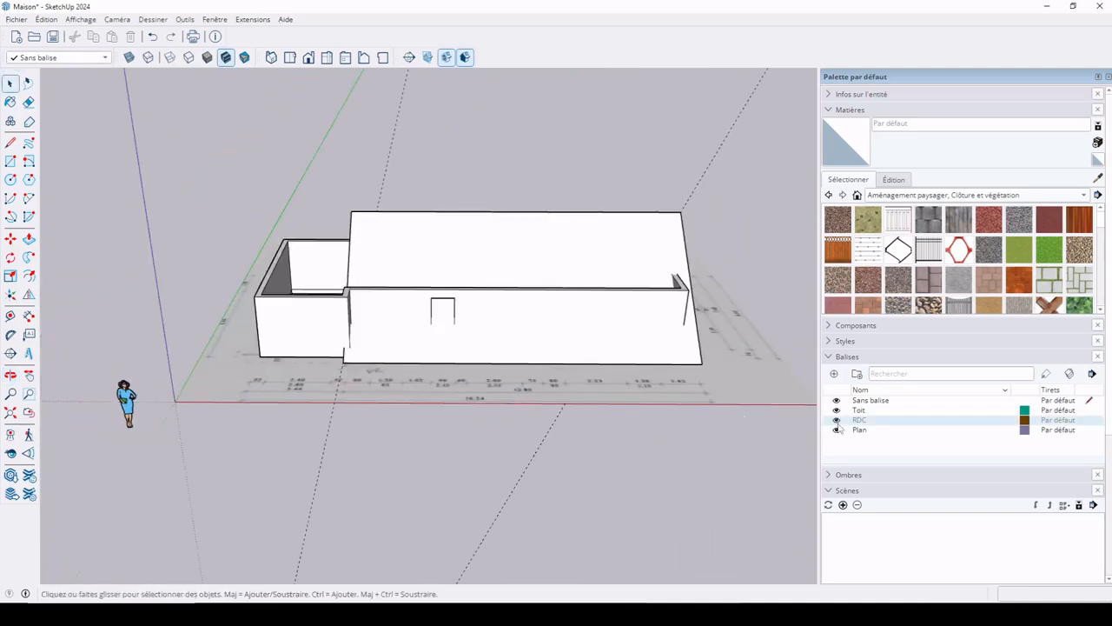
pyautogui.click(836, 421)
pyautogui.click(388, 321)
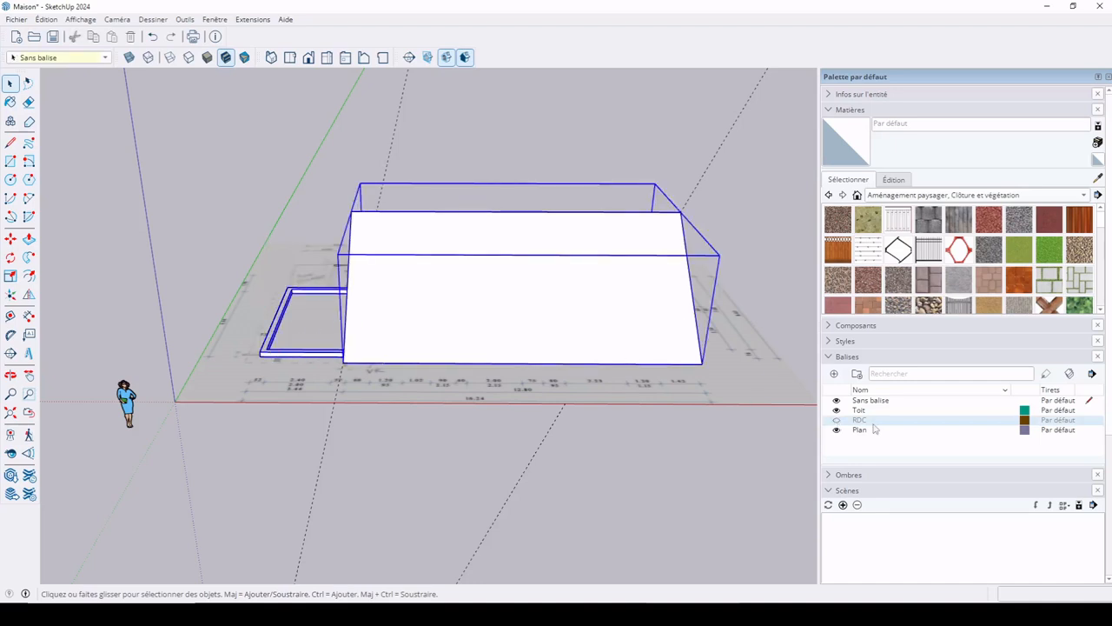
pyautogui.click(836, 420)
# Move both roofs straight up until they float above the ground-floor walls
pyautogui.press('m')
pyautogui.click(704, 365)
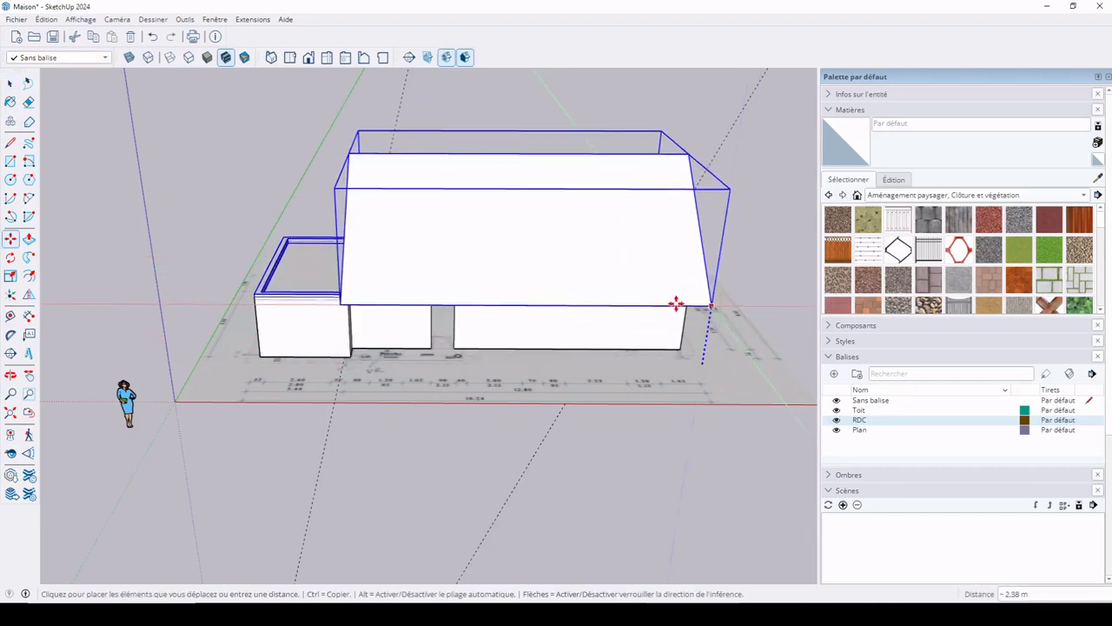
pyautogui.moveTo(676, 303); pyautogui.dragTo(614, 228, button='middle')
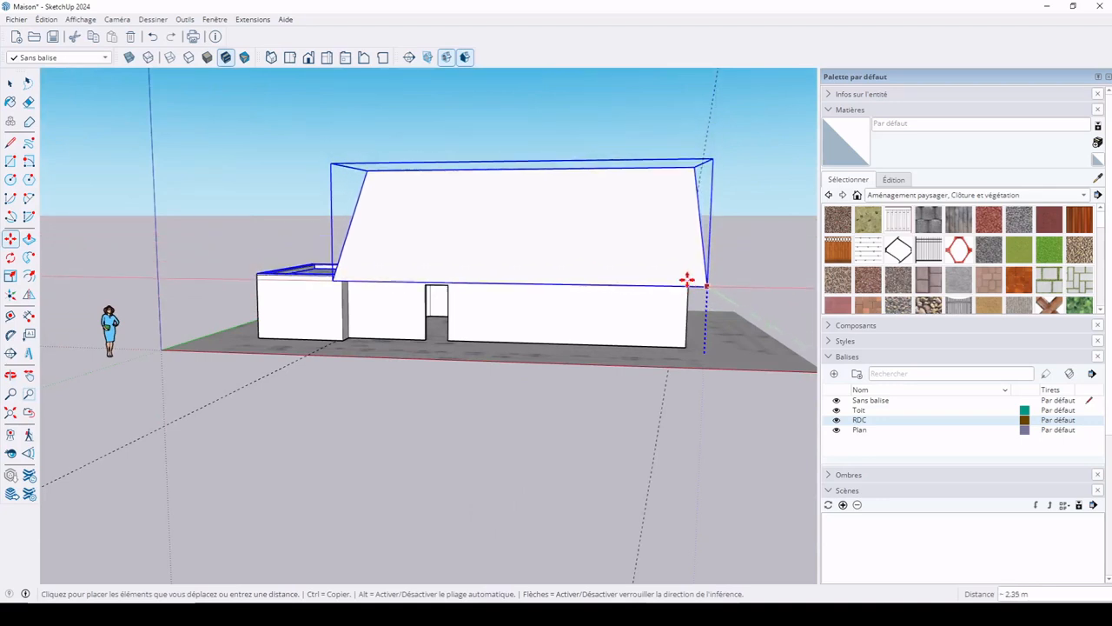
pyautogui.moveTo(345, 226); pyautogui.dragTo(362, 263, button='middle')
pyautogui.scroll(5, 313, 273)
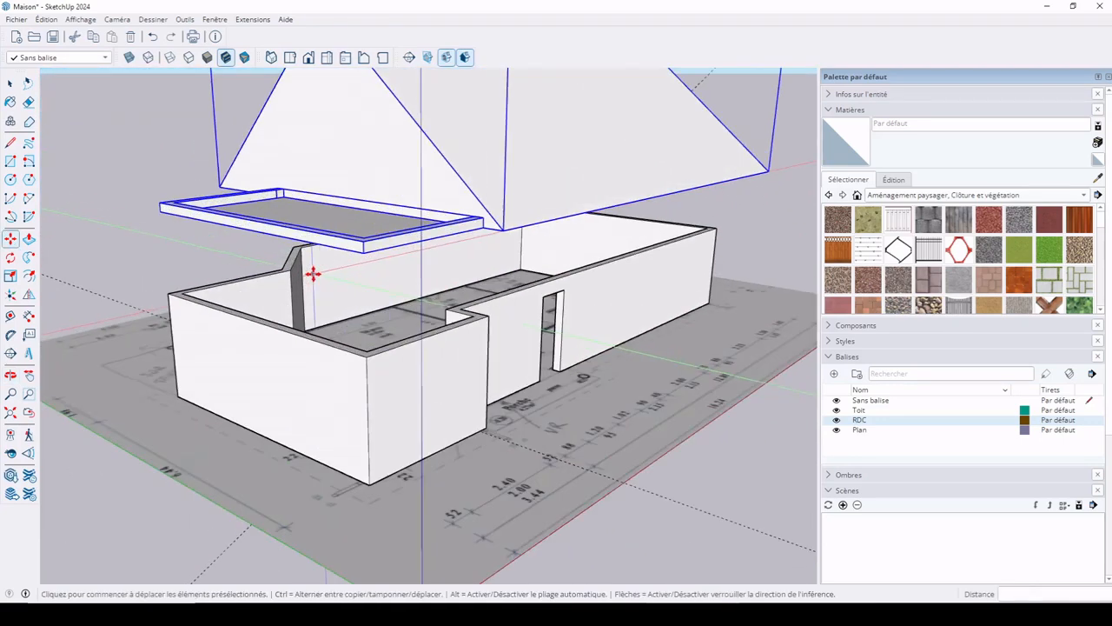
# Lower both roofs vertically by the flat roof's outer bottom corner onto the garage wall's top corner
pyautogui.click(425, 219)
pyautogui.click(428, 219)
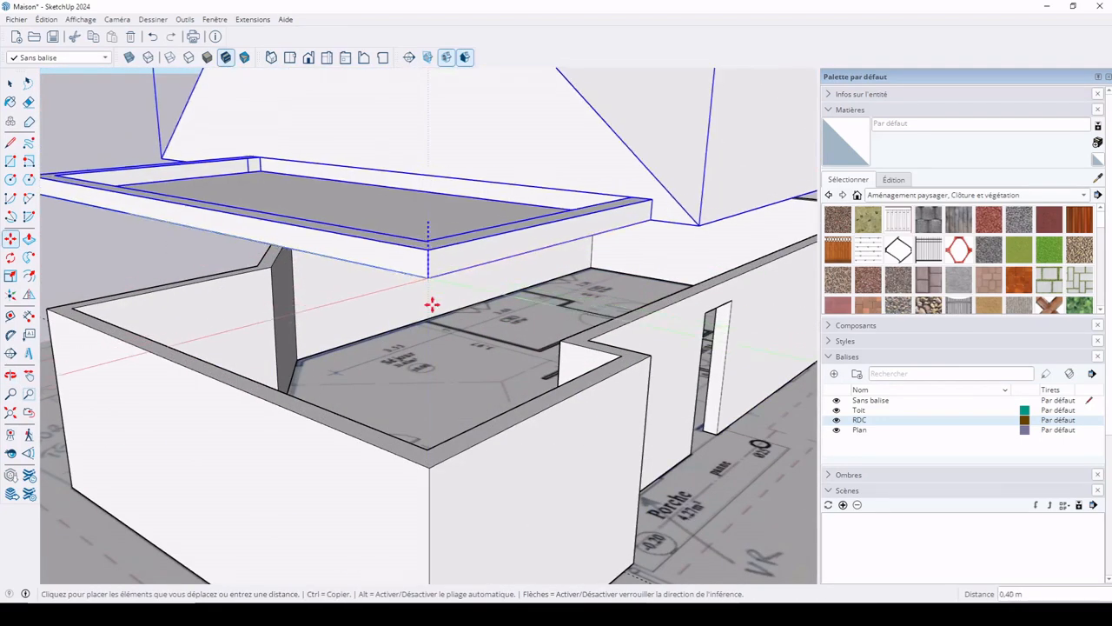
pyautogui.click(430, 467)
pyautogui.scroll(-10, 499, 437)
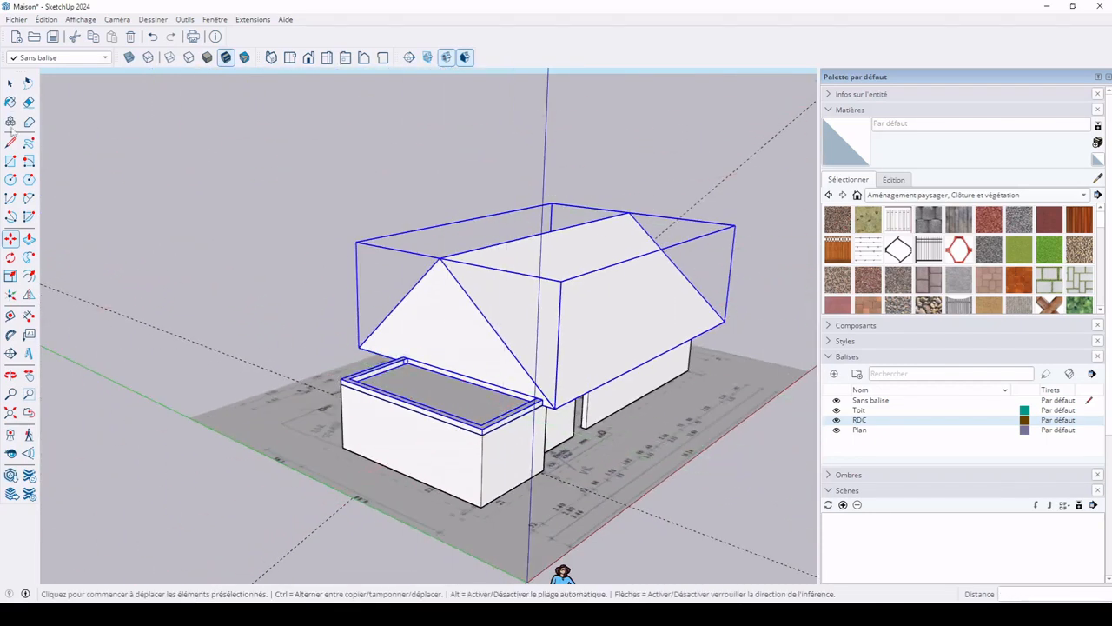
pyautogui.click(11, 84)
pyautogui.click(116, 179)
pyautogui.moveTo(462, 372); pyautogui.dragTo(332, 424, button='middle')
pyautogui.scroll(3, 597, 428)
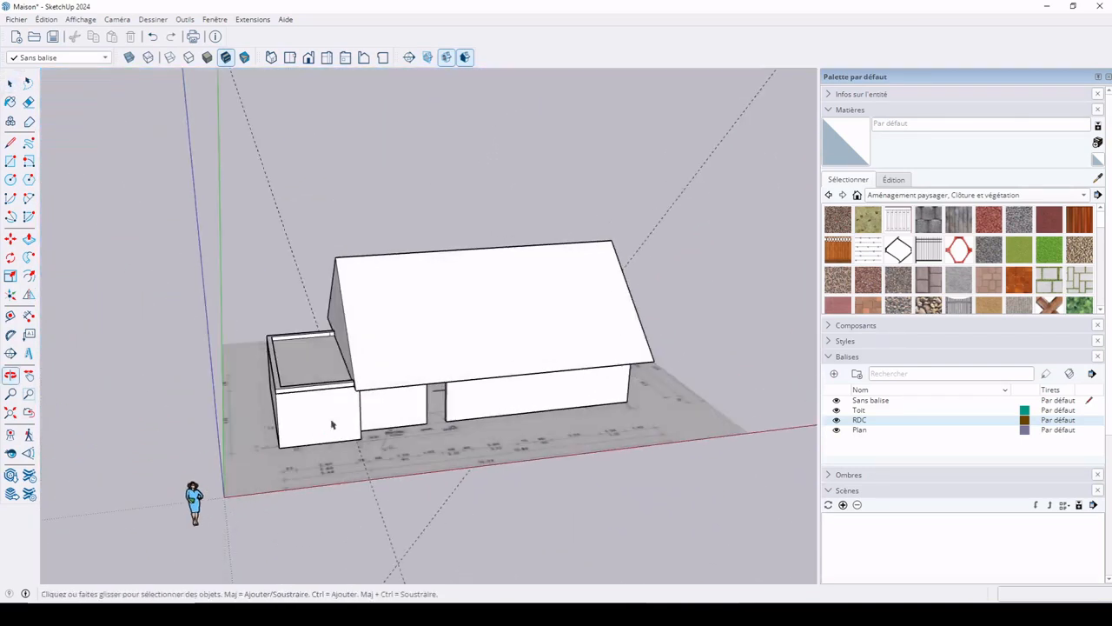
pyautogui.click(506, 439)
pyautogui.click(644, 251)
pyautogui.hotkey('alt', 'Tab')
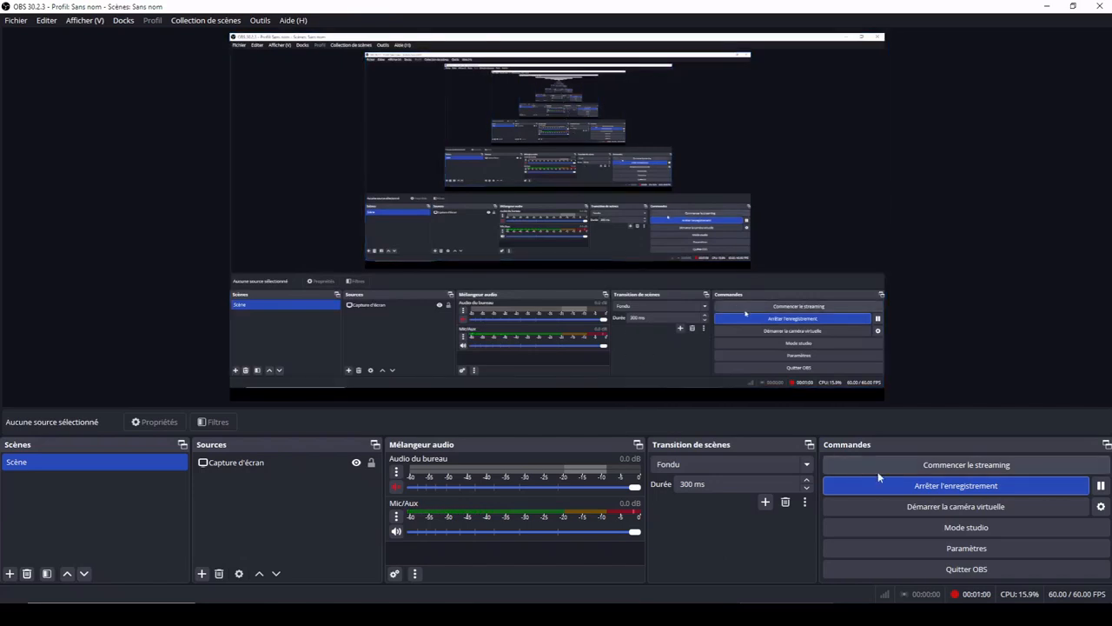
pyautogui.click(947, 486)
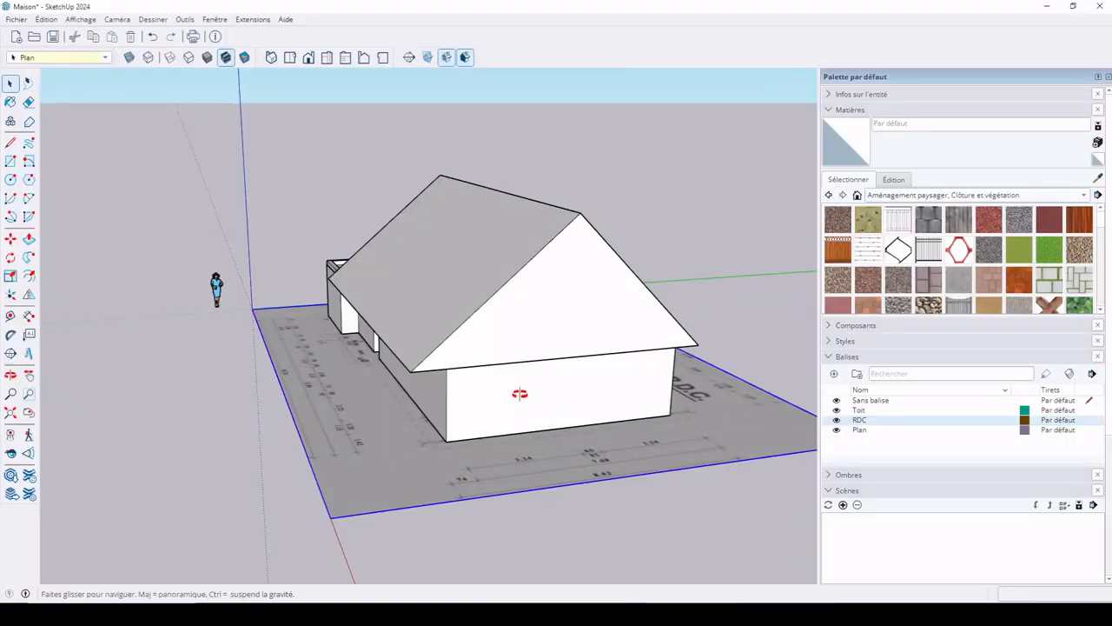
# Open the gable roof group for editing and offset the outline of its end triangle slightly inward
pyautogui.moveTo(516, 392)
pyautogui.mouseDown(button='middle')
pyautogui.moveTo(557, 263)
pyautogui.moveTo(626, 249)
pyautogui.moveTo(636, 199)
pyautogui.moveTo(618, 284)
pyautogui.moveTo(539, 343)
pyautogui.moveTo(557, 317)
pyautogui.mouseUp(button='middle')
pyautogui.click(636, 199)
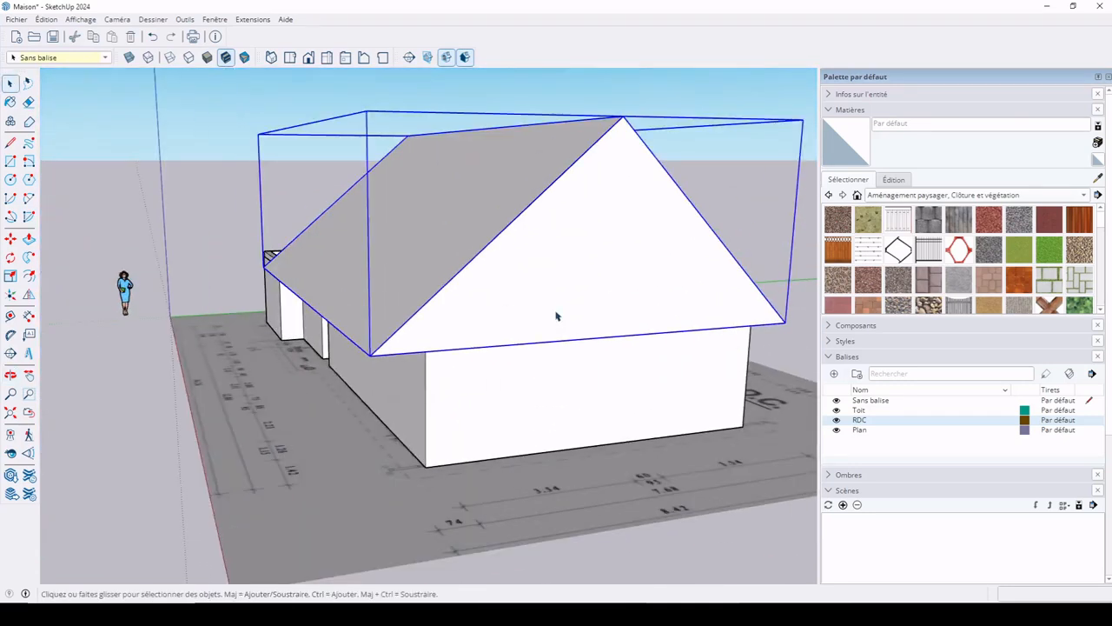
pyautogui.doubleClick(559, 307)
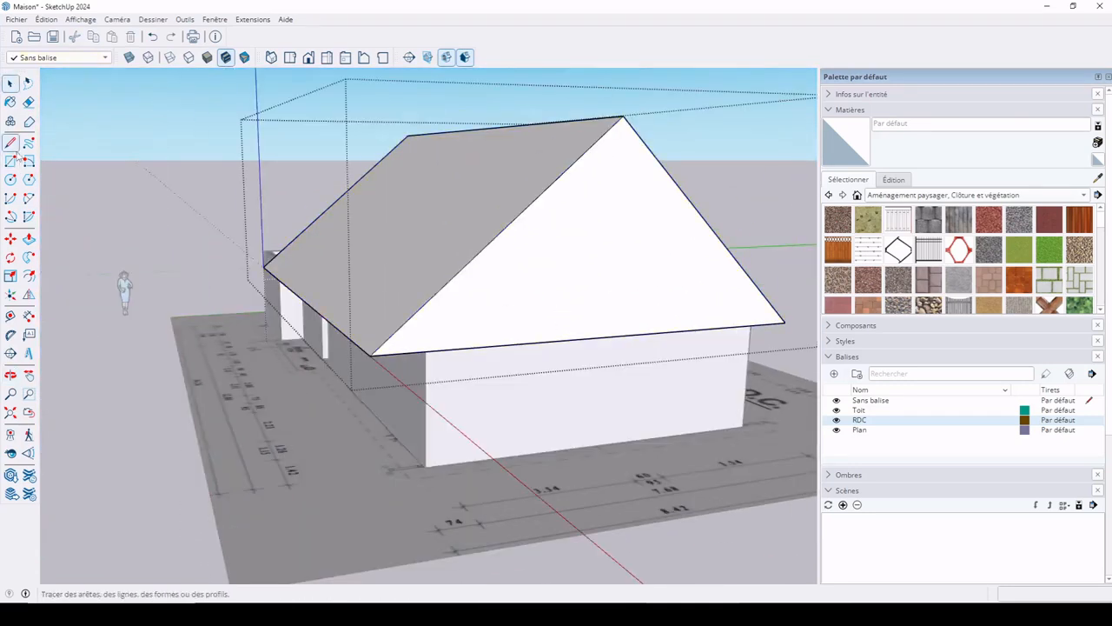
pyautogui.click(509, 275)
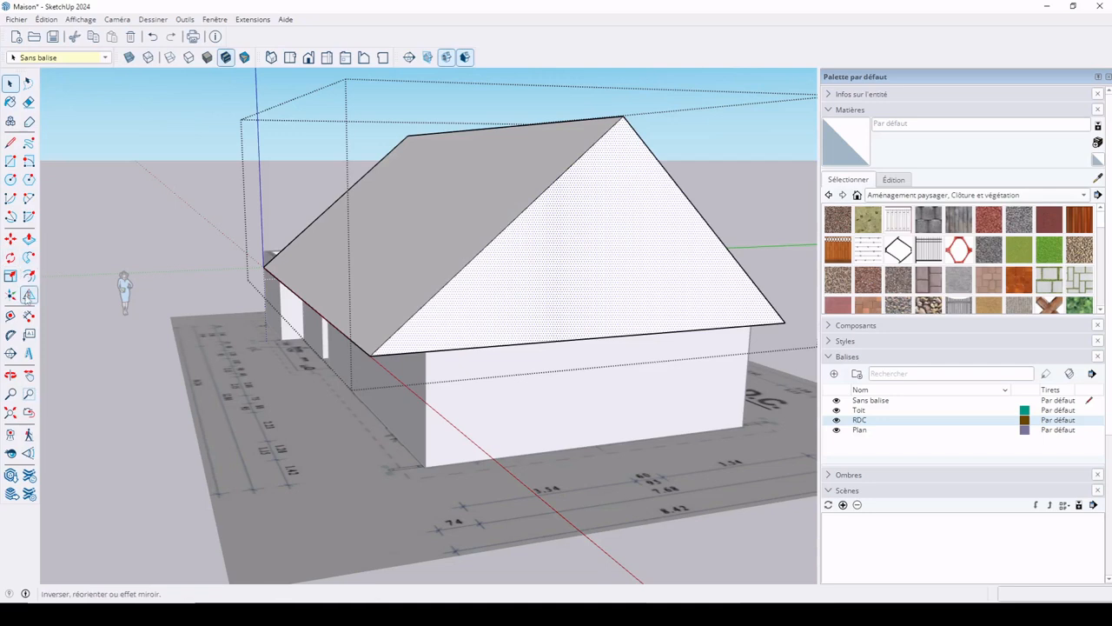
pyautogui.click(483, 260)
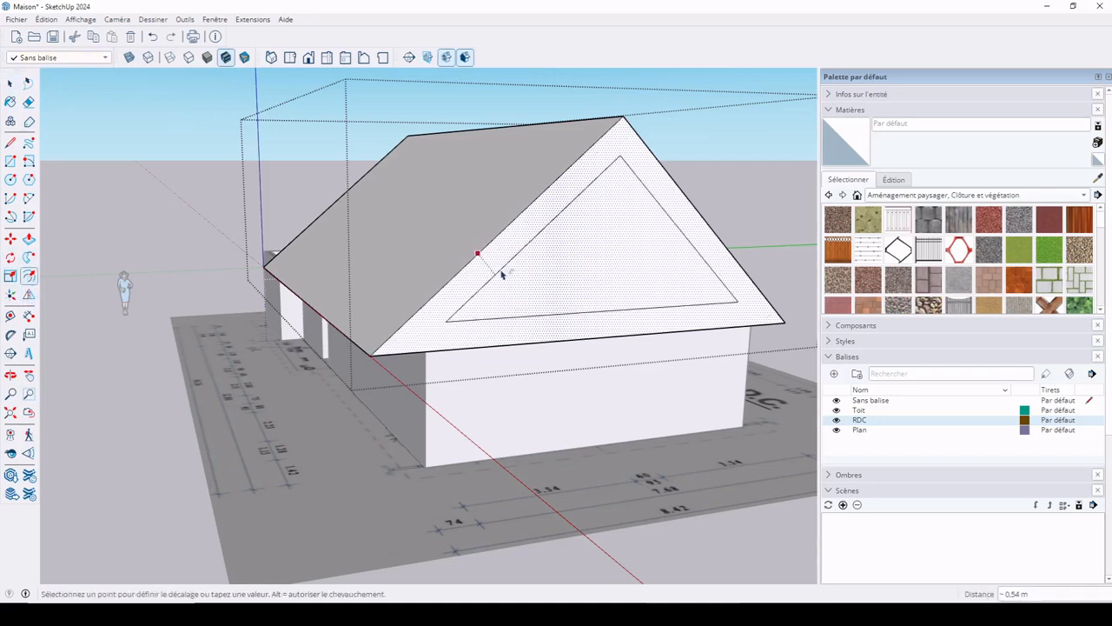
pyautogui.click(459, 290)
# Extend both sloped inner offset lines from their lower corners to the gable's base edge
pyautogui.click(10, 142)
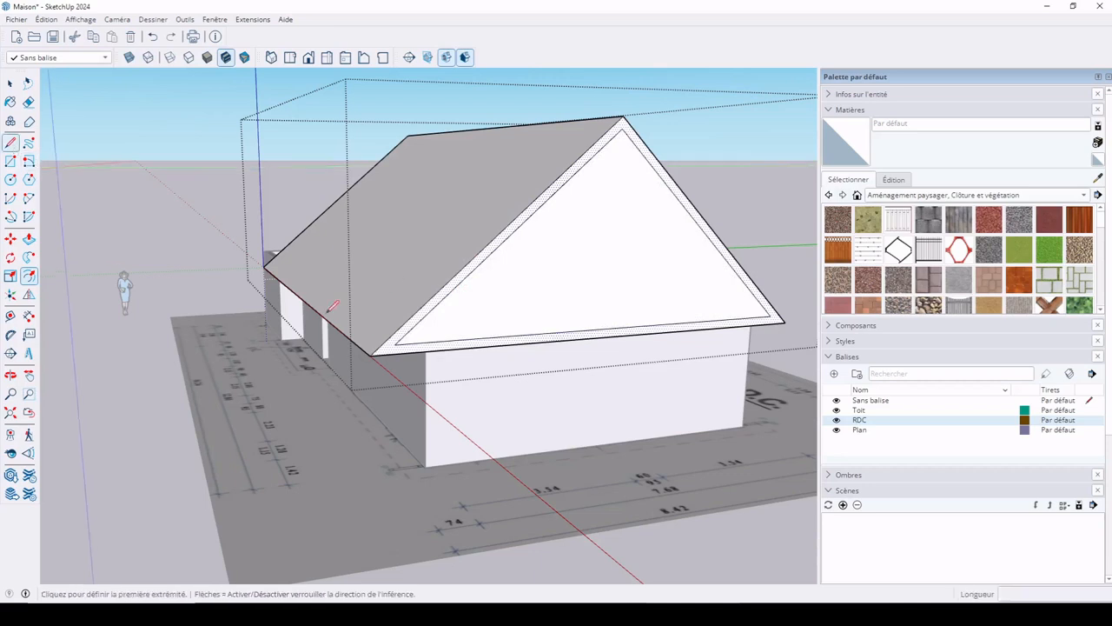
pyautogui.scroll(5, 414, 349)
pyautogui.click(351, 336)
pyautogui.click(311, 372)
pyautogui.scroll(-6, 415, 348)
pyautogui.moveTo(509, 326); pyautogui.dragTo(487, 343, button='middle')
pyautogui.scroll(8, 530, 341)
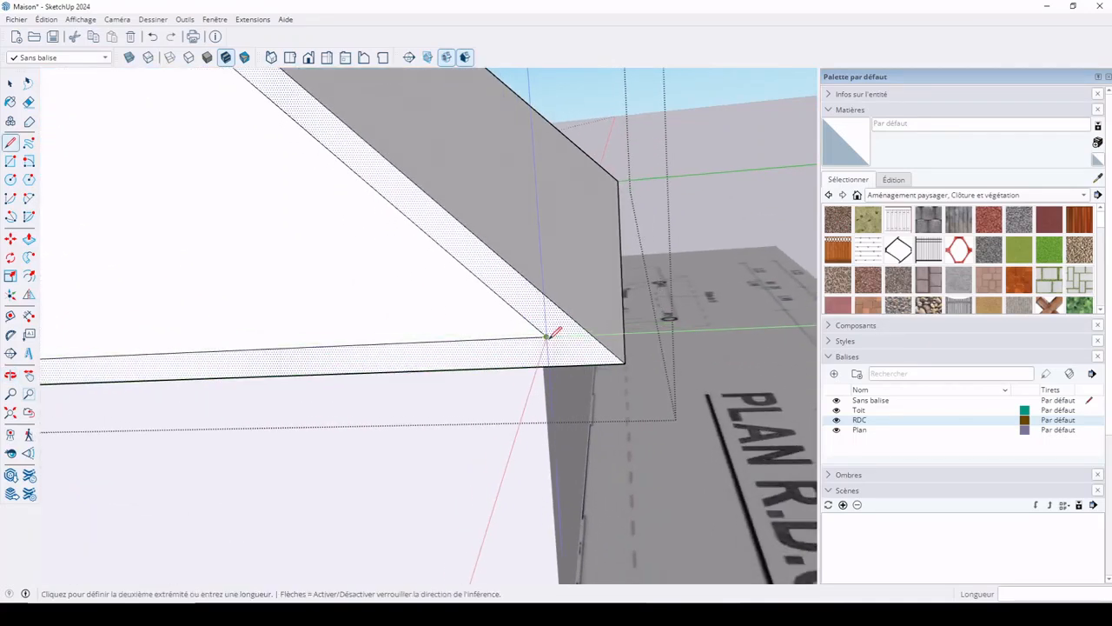
pyautogui.click(581, 363)
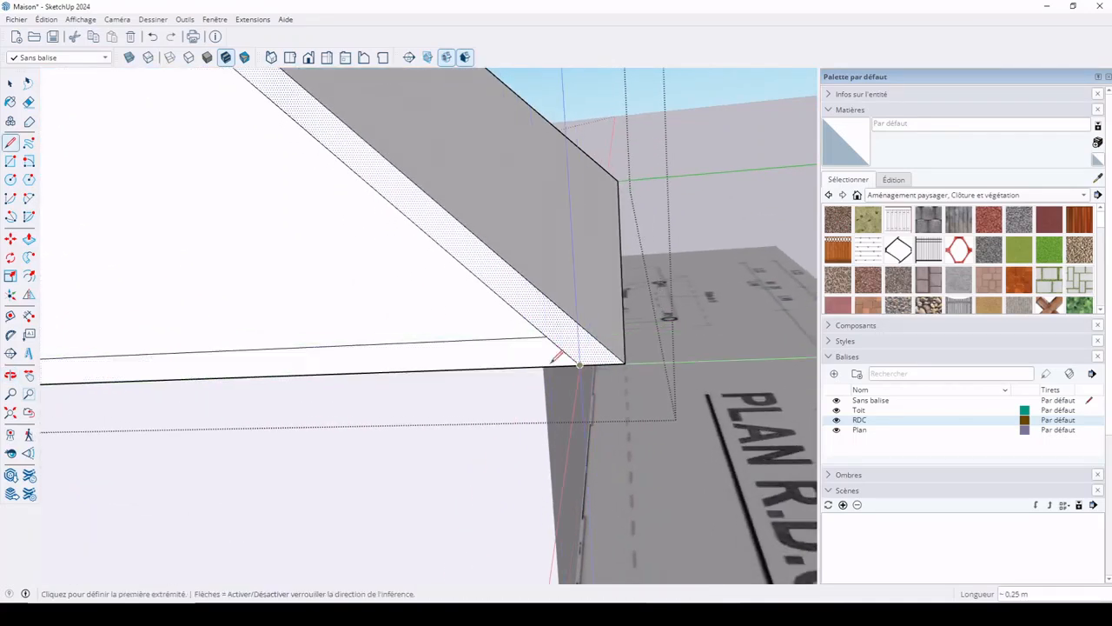
# Delete the inner offset line along the gable's base while keeping the gable face
pyautogui.press('space')
pyautogui.click(461, 344)
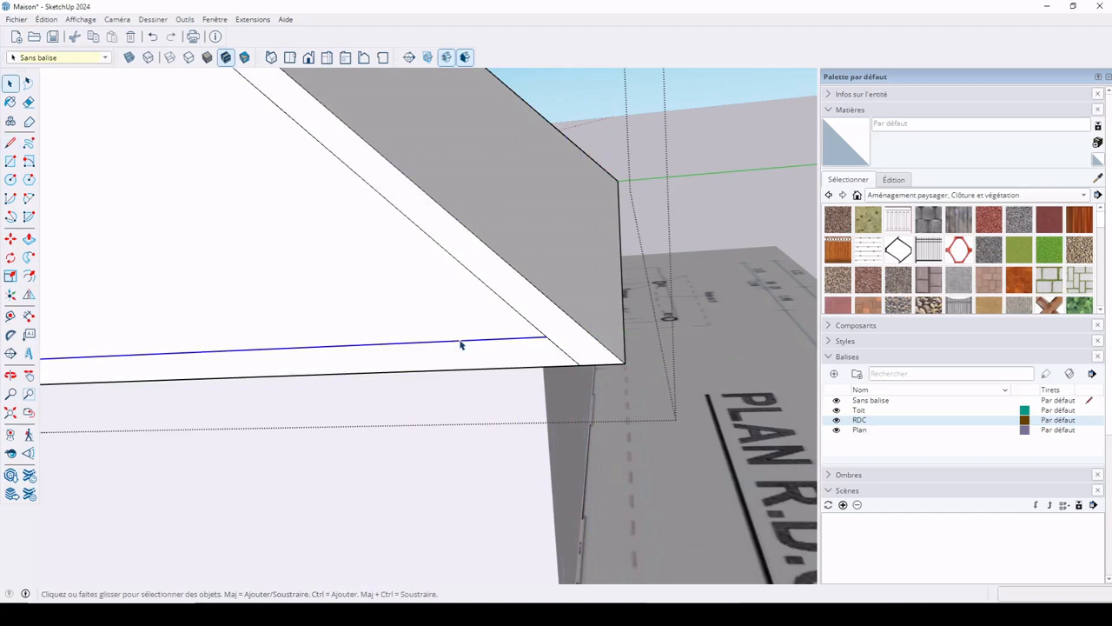
pyautogui.scroll(-8, 461, 344)
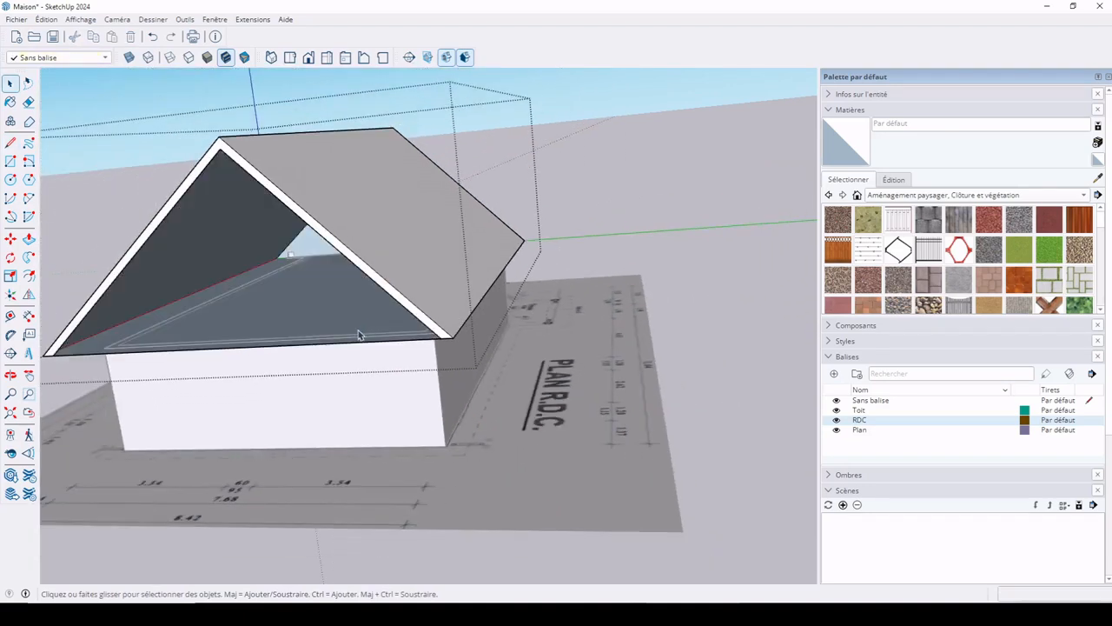
pyautogui.hotkey('ctrl', 'z')
# Push the inner gable face inward 0.49 m, flush with the end wall below, and close the roof group
pyautogui.click(326, 311)
pyautogui.press('p')
pyautogui.click(343, 317)
pyautogui.click(408, 362)
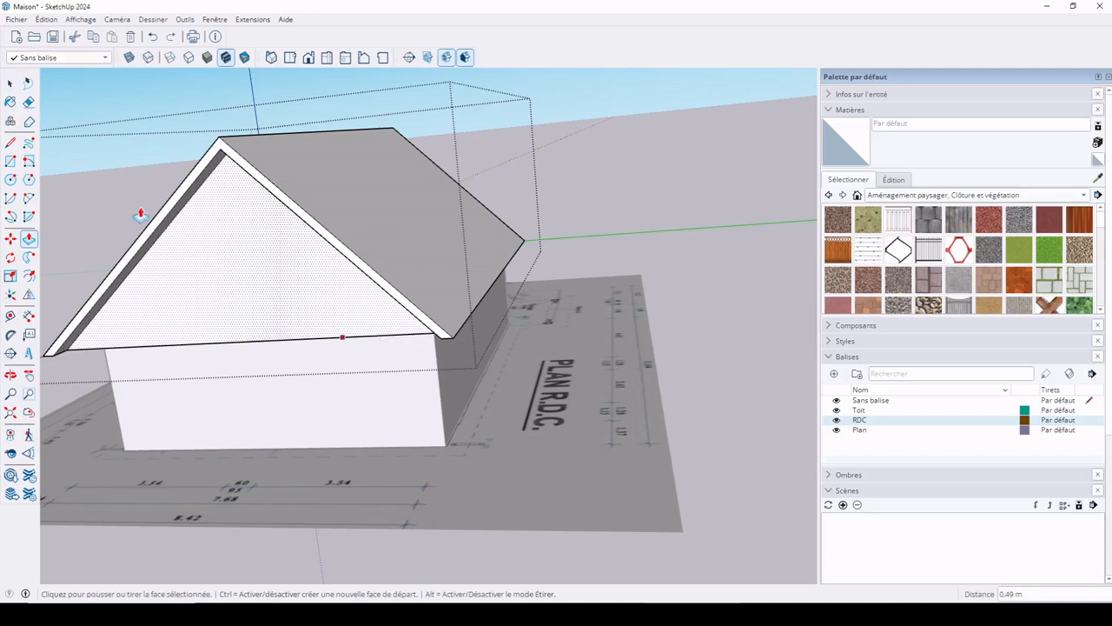
pyautogui.click(10, 85)
pyautogui.click(635, 191)
pyautogui.moveTo(405, 311); pyautogui.dragTo(524, 342, button='middle')
pyautogui.click(606, 298)
pyautogui.moveTo(606, 298); pyautogui.dragTo(804, 468, button='middle')
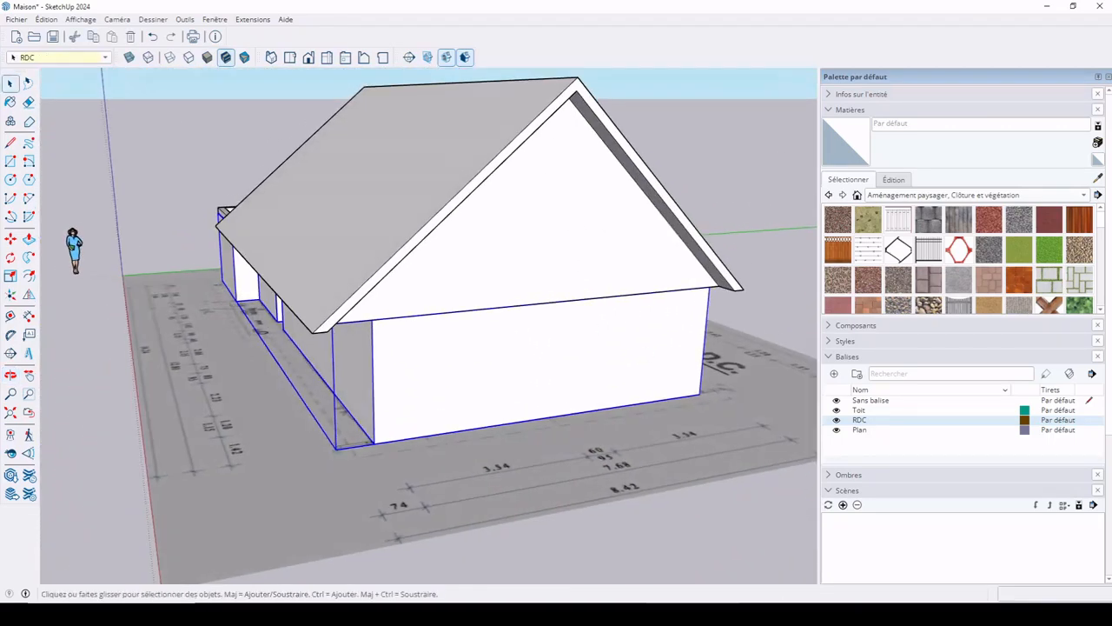
pyautogui.hotkey('alt', 'Tab')
pyautogui.click(924, 488)
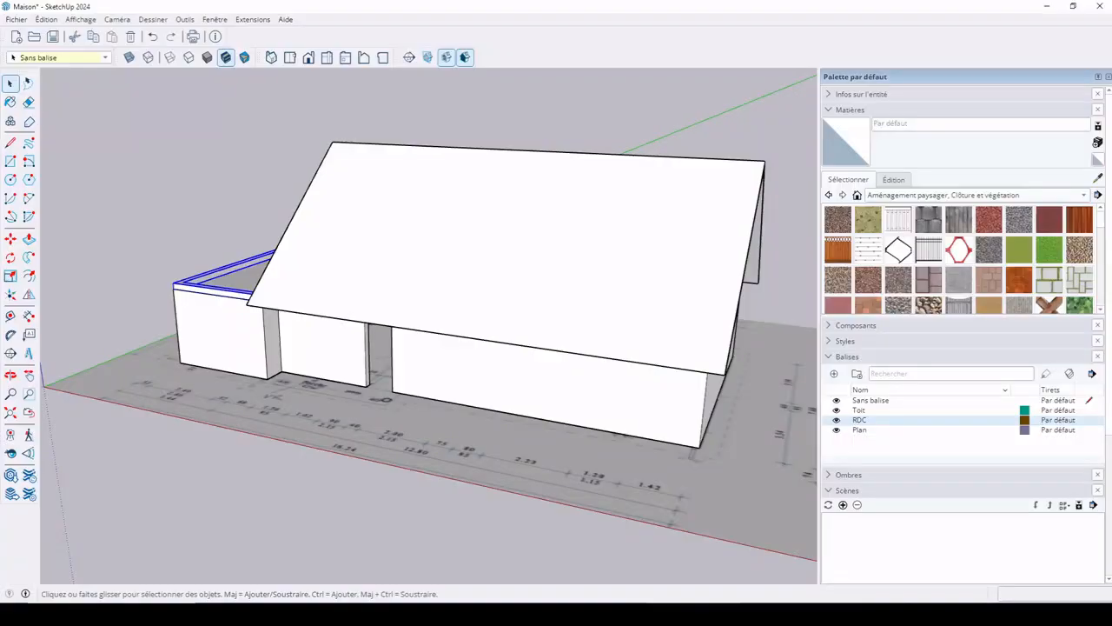
# Assign the Toit tag to the gable roof group and to the garage's flat roof group
pyautogui.click(537, 296)
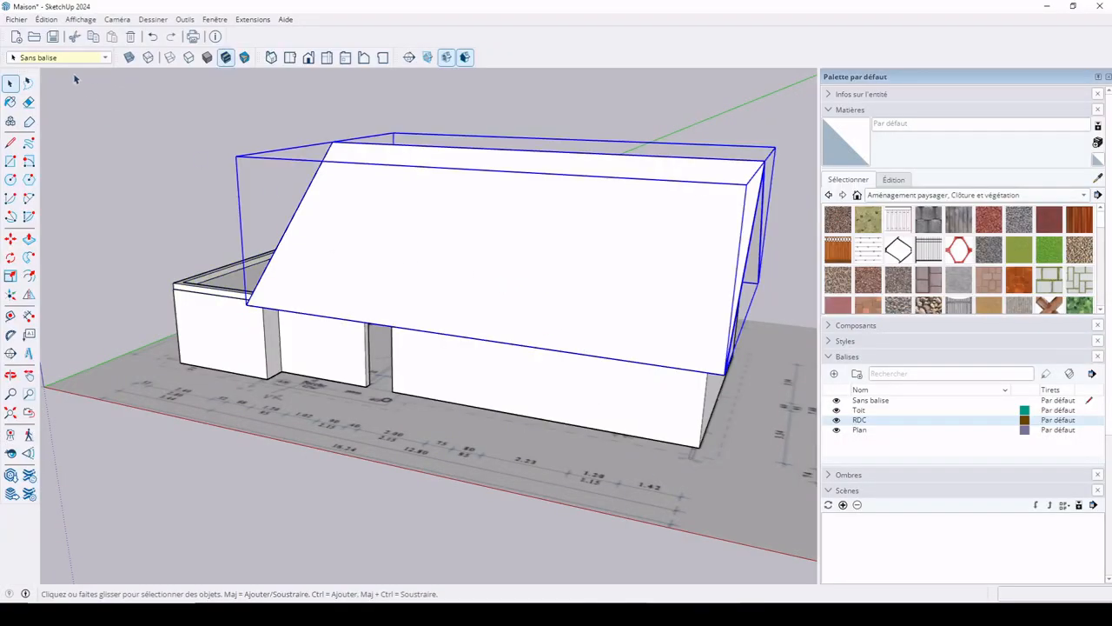
pyautogui.click(104, 58)
pyautogui.click(25, 93)
pyautogui.click(224, 287)
pyautogui.click(104, 58)
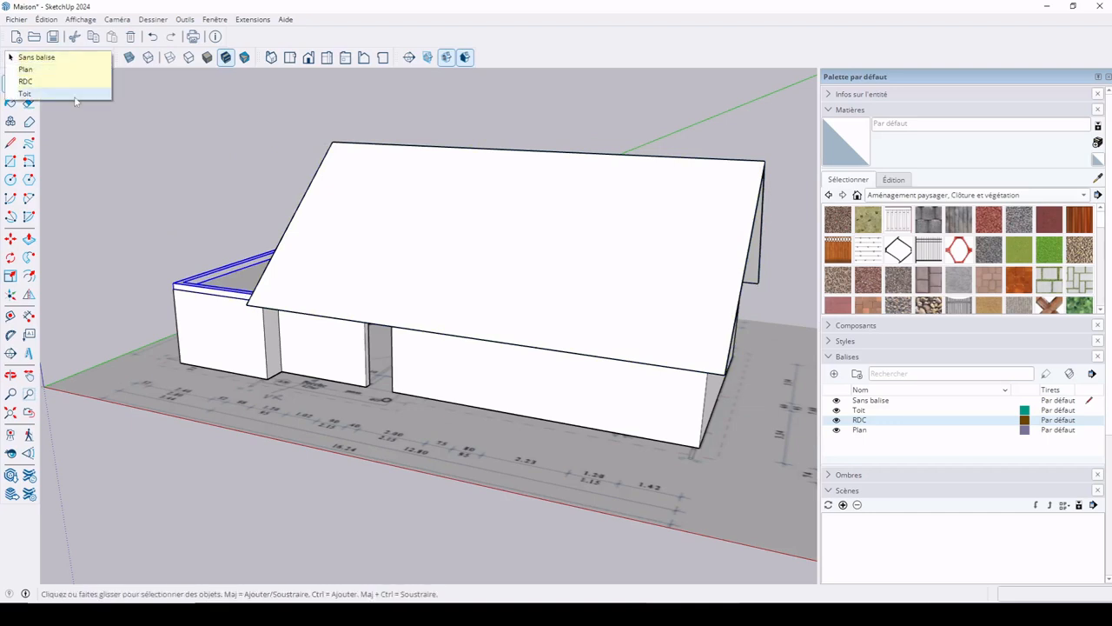
pyautogui.click(76, 100)
pyautogui.click(201, 199)
# Hide and show the Toit, RDC and Plan tags in turn to check which objects each one controls
pyautogui.click(836, 410)
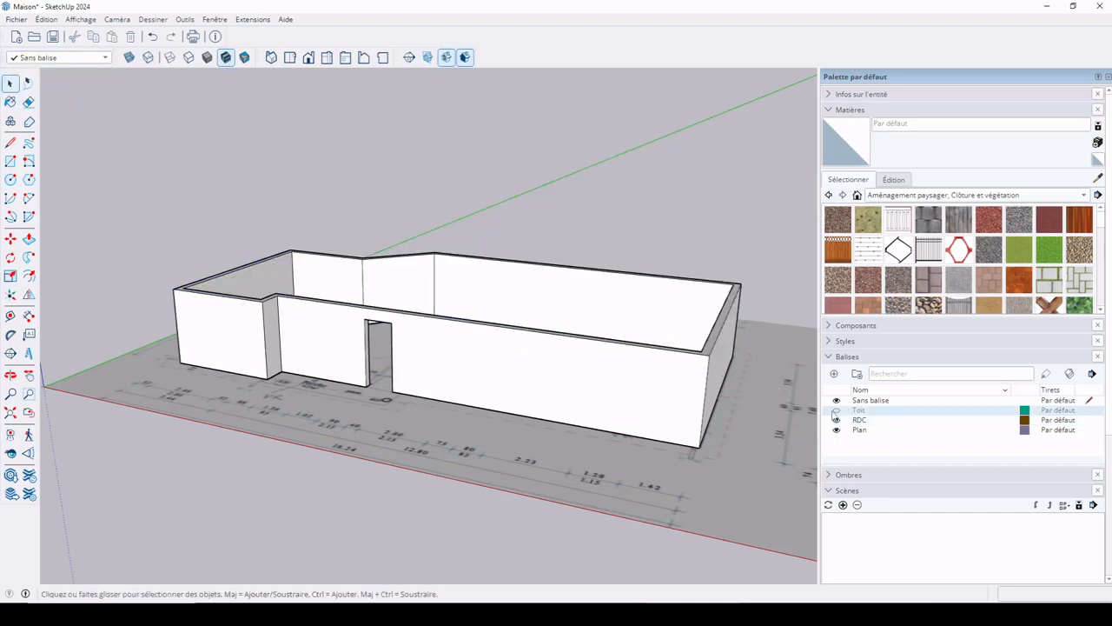
pyautogui.click(836, 410)
pyautogui.click(836, 420)
pyautogui.click(836, 419)
pyautogui.click(836, 430)
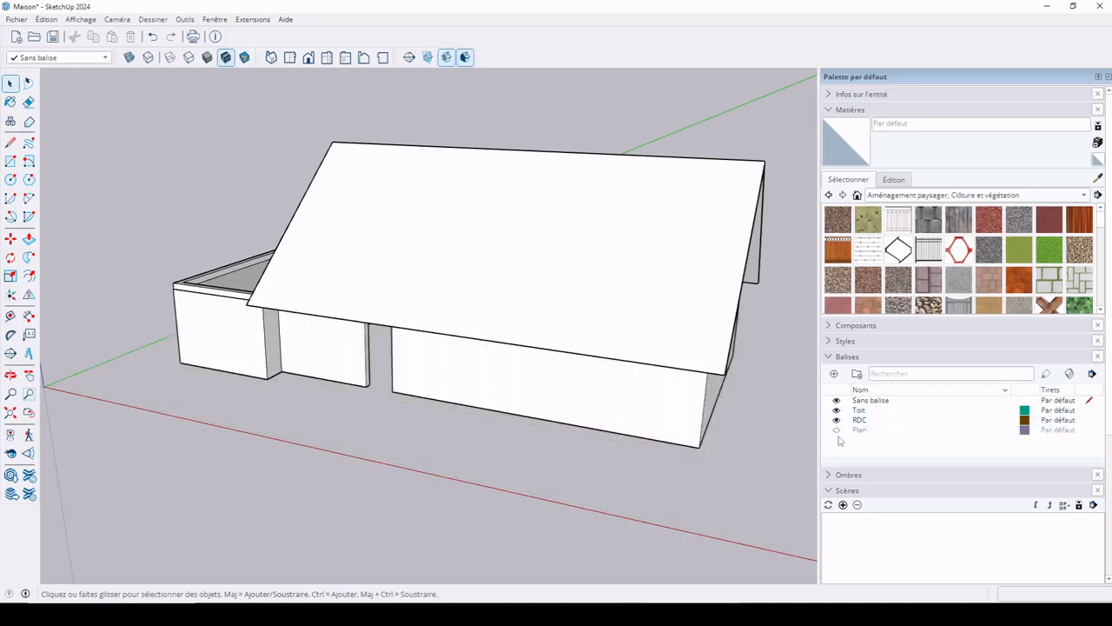
pyautogui.click(837, 431)
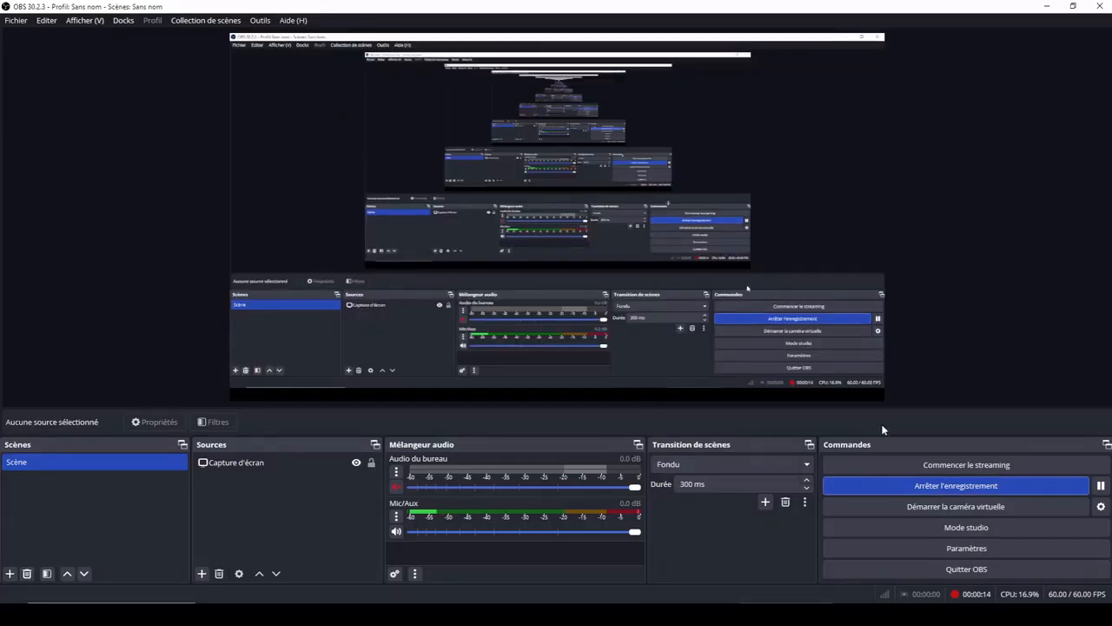